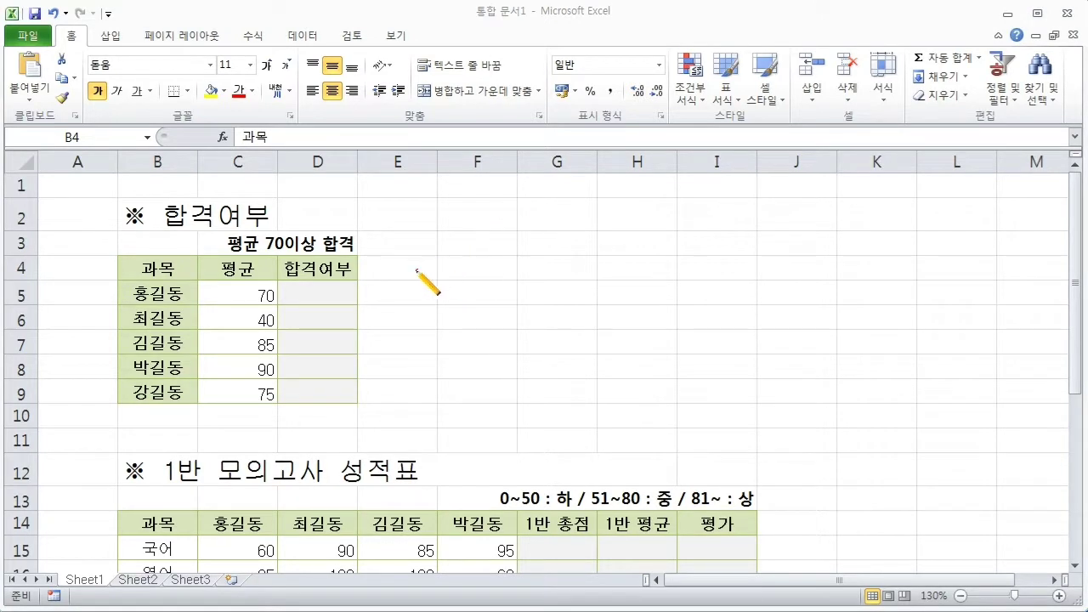
{"action": "left_click_drag", "start_coordinate": [416, 270], "coordinate": [446, 269]}
{"action": "mouse_move", "coordinate": [418, 285]}
{"action": "left_mouse_down"}
{"action": "mouse_move", "coordinate": [502, 250]}
{"action": "mouse_move", "coordinate": [485, 313]}
{"action": "left_mouse_up"}
{"action": "left_click_drag", "start_coordinate": [466, 316], "coordinate": [512, 304]}
{"action": "mouse_move", "coordinate": [513, 255]}
{"action": "left_mouse_down"}
{"action": "mouse_move", "coordinate": [548, 246]}
{"action": "mouse_move", "coordinate": [525, 318]}
{"action": "left_mouse_up"}
{"action": "left_click_drag", "start_coordinate": [540, 265], "coordinate": [542, 296]}
{"action": "mouse_move", "coordinate": [589, 238]}
{"action": "left_mouse_down"}
{"action": "mouse_move", "coordinate": [592, 320]}
{"action": "mouse_move", "coordinate": [634, 248]}
{"action": "mouse_move", "coordinate": [624, 296]}
{"action": "mouse_move", "coordinate": [711, 294]}
{"action": "mouse_move", "coordinate": [748, 338]}
{"action": "left_mouse_up"}
{"action": "left_click", "coordinate": [745, 289]}
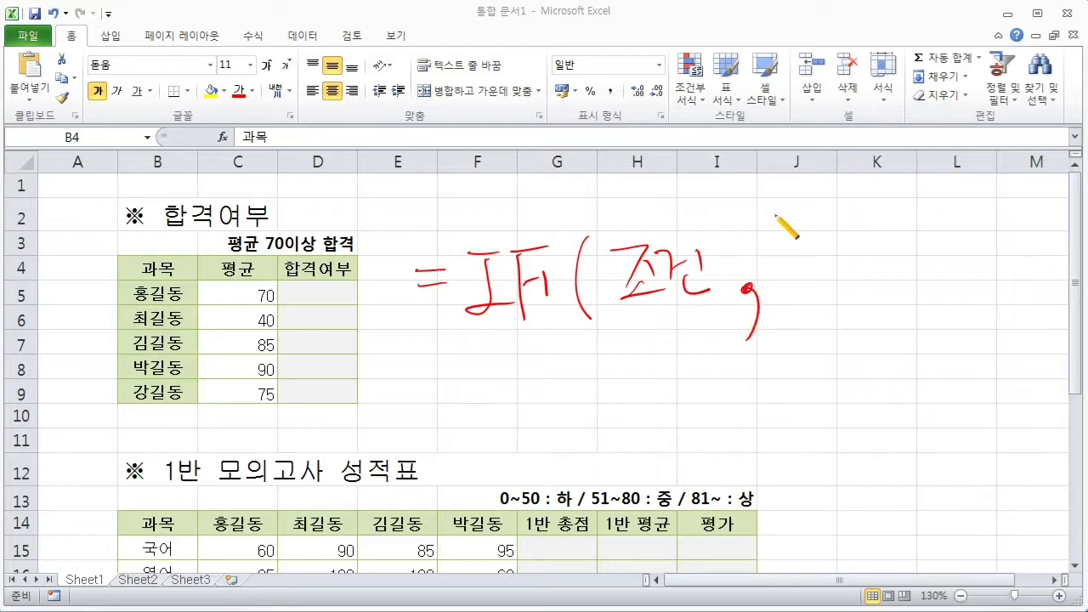
{"action": "mouse_move", "coordinate": [766, 218]}
{"action": "left_mouse_down"}
{"action": "mouse_move", "coordinate": [806, 230]}
{"action": "mouse_move", "coordinate": [791, 260]}
{"action": "left_mouse_up"}
{"action": "left_click_drag", "start_coordinate": [798, 247], "coordinate": [823, 268]}
{"action": "mouse_move", "coordinate": [823, 246]}
{"action": "left_mouse_down"}
{"action": "mouse_move", "coordinate": [835, 245]}
{"action": "mouse_move", "coordinate": [832, 277]}
{"action": "left_mouse_up"}
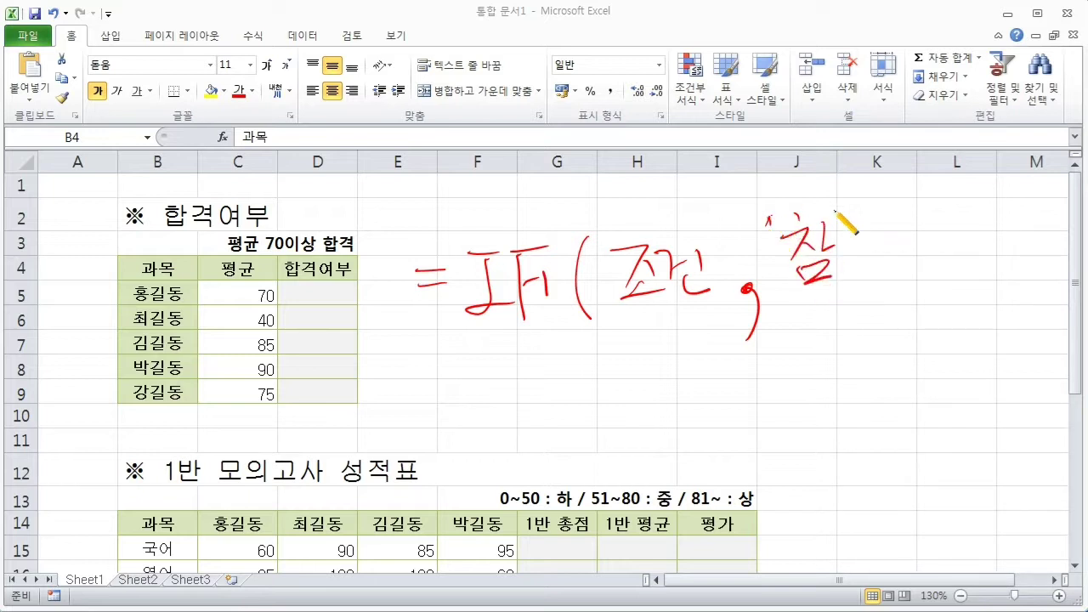
{"action": "left_click_drag", "start_coordinate": [835, 215], "coordinate": [839, 222]}
{"action": "left_click_drag", "start_coordinate": [872, 269], "coordinate": [878, 320]}
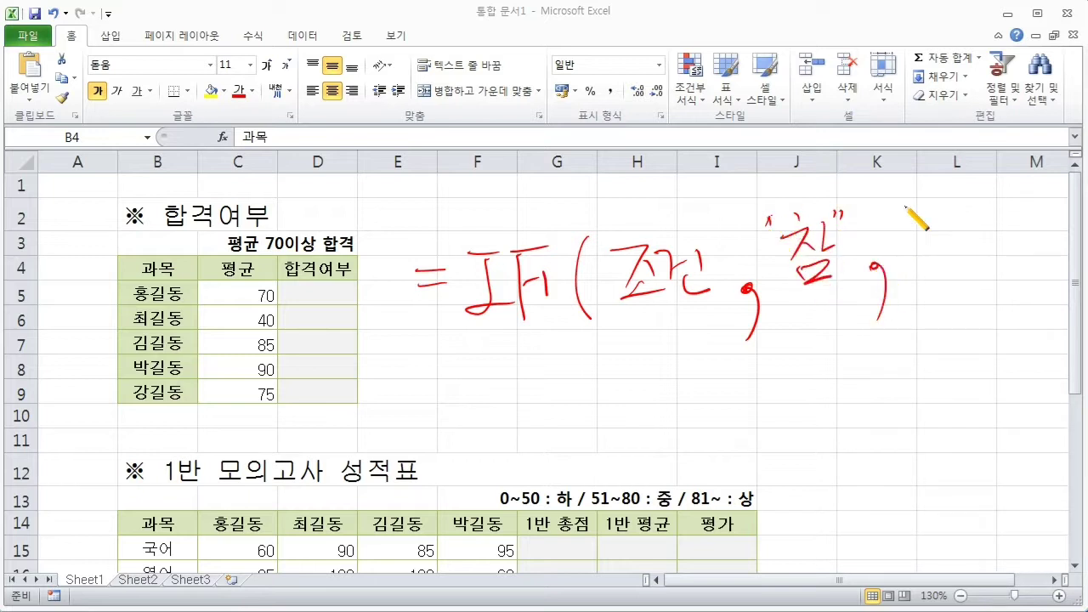
{"action": "left_click_drag", "start_coordinate": [906, 207], "coordinate": [905, 223]}
{"action": "left_click_drag", "start_coordinate": [913, 206], "coordinate": [933, 271]}
{"action": "mouse_move", "coordinate": [952, 207]}
{"action": "left_mouse_down"}
{"action": "mouse_move", "coordinate": [954, 287]}
{"action": "mouse_move", "coordinate": [982, 207]}
{"action": "mouse_move", "coordinate": [967, 238]}
{"action": "left_mouse_up"}
{"action": "left_click_drag", "start_coordinate": [975, 224], "coordinate": [986, 232]}
{"action": "mouse_move", "coordinate": [1000, 206]}
{"action": "left_mouse_down"}
{"action": "mouse_move", "coordinate": [1003, 222]}
{"action": "mouse_move", "coordinate": [966, 259]}
{"action": "left_mouse_up"}
{"action": "left_click_drag", "start_coordinate": [980, 238], "coordinate": [1001, 253]}
{"action": "left_click_drag", "start_coordinate": [1024, 198], "coordinate": [1019, 211]}
{"action": "left_click_drag", "start_coordinate": [1035, 198], "coordinate": [1054, 254]}
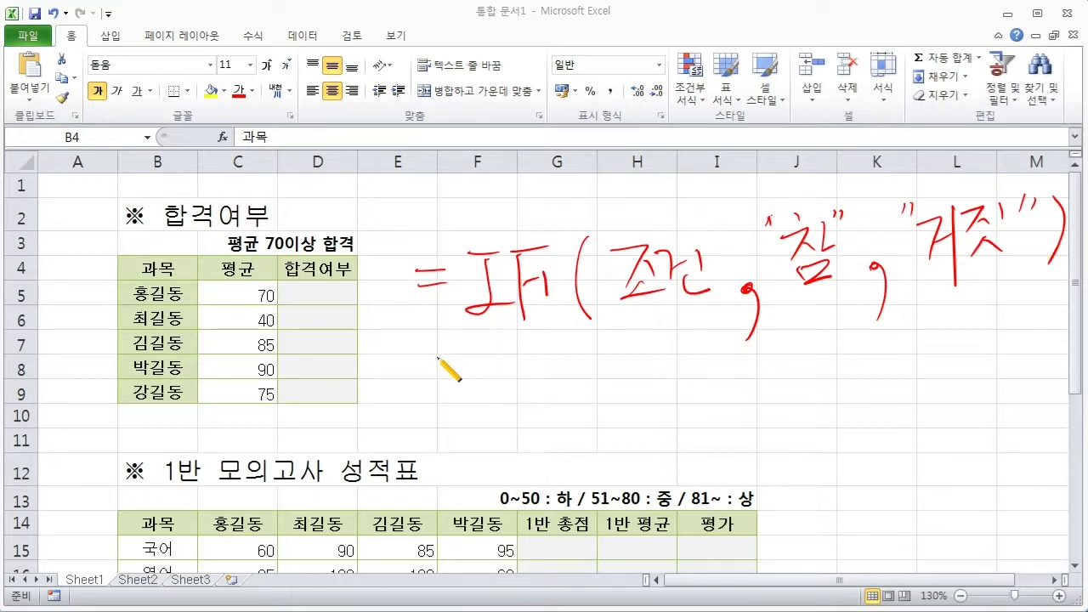
{"action": "left_click_drag", "start_coordinate": [438, 359], "coordinate": [485, 389]}
{"action": "mouse_move", "coordinate": [491, 360]}
{"action": "left_mouse_down"}
{"action": "mouse_move", "coordinate": [503, 381]}
{"action": "mouse_move", "coordinate": [513, 362]}
{"action": "left_mouse_up"}
{"action": "mouse_move", "coordinate": [504, 372]}
{"action": "left_mouse_down"}
{"action": "mouse_move", "coordinate": [514, 371]}
{"action": "mouse_move", "coordinate": [511, 396]}
{"action": "mouse_move", "coordinate": [522, 365]}
{"action": "left_mouse_up"}
{"action": "mouse_move", "coordinate": [537, 357]}
{"action": "left_mouse_down"}
{"action": "mouse_move", "coordinate": [539, 391]}
{"action": "mouse_move", "coordinate": [558, 384]}
{"action": "left_mouse_up"}
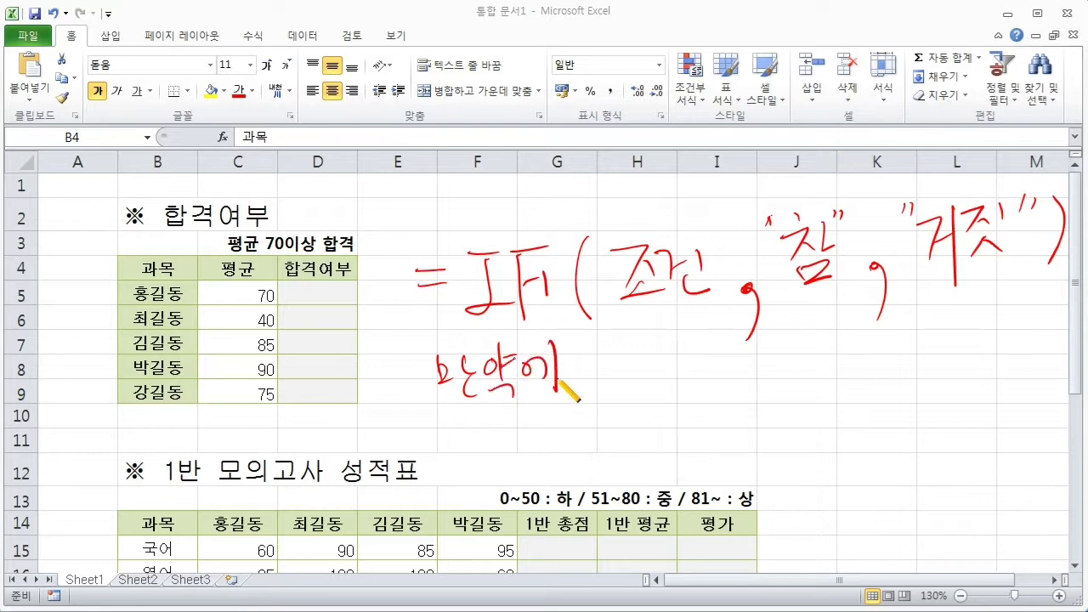
{"action": "left_click_drag", "start_coordinate": [605, 317], "coordinate": [711, 314]}
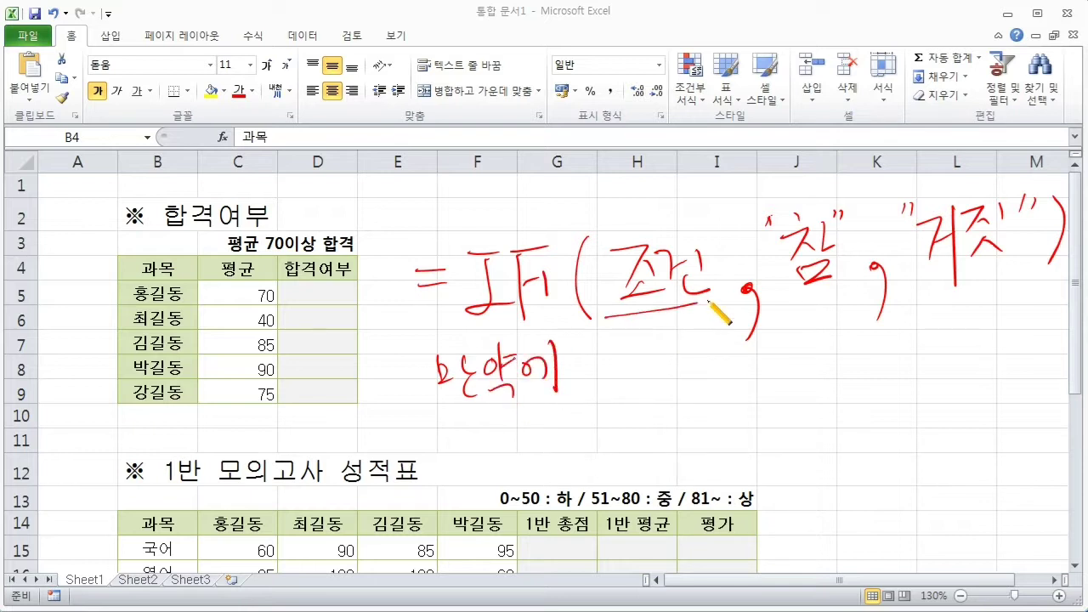
{"action": "mouse_move", "coordinate": [816, 306]}
{"action": "left_mouse_down"}
{"action": "mouse_move", "coordinate": [778, 297]}
{"action": "mouse_move", "coordinate": [855, 197]}
{"action": "mouse_move", "coordinate": [826, 312]}
{"action": "left_mouse_up"}
{"action": "mouse_move", "coordinate": [973, 269]}
{"action": "left_mouse_down"}
{"action": "mouse_move", "coordinate": [931, 299]}
{"action": "mouse_move", "coordinate": [979, 163]}
{"action": "mouse_move", "coordinate": [976, 313]}
{"action": "left_mouse_up"}
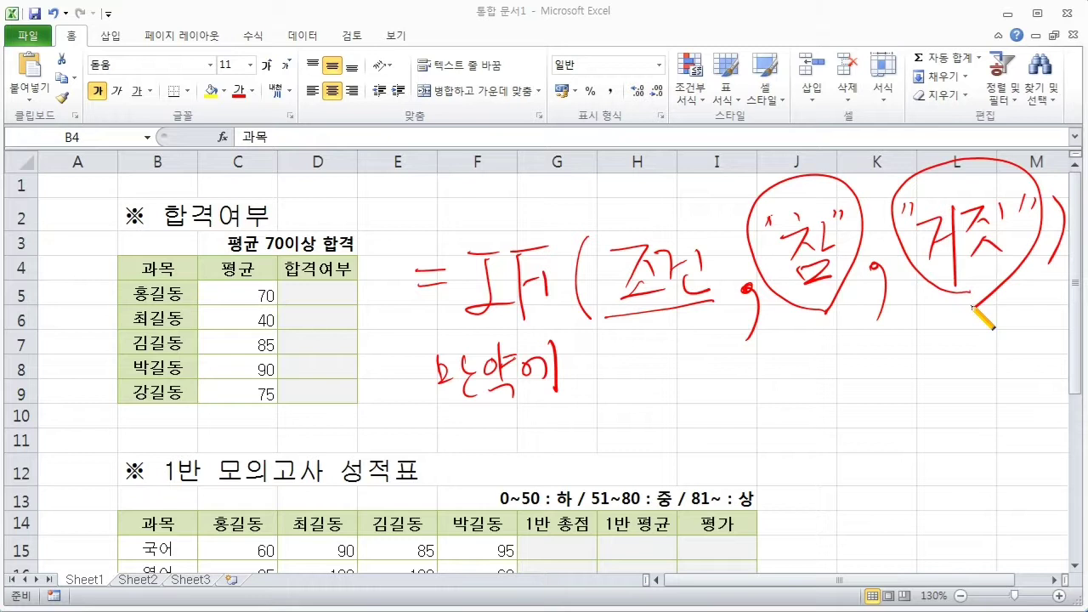
{"action": "mouse_move", "coordinate": [307, 264]}
{"action": "left_mouse_down"}
{"action": "mouse_move", "coordinate": [251, 269]}
{"action": "mouse_move", "coordinate": [272, 228]}
{"action": "mouse_move", "coordinate": [374, 246]}
{"action": "mouse_move", "coordinate": [327, 249]}
{"action": "left_mouse_up"}
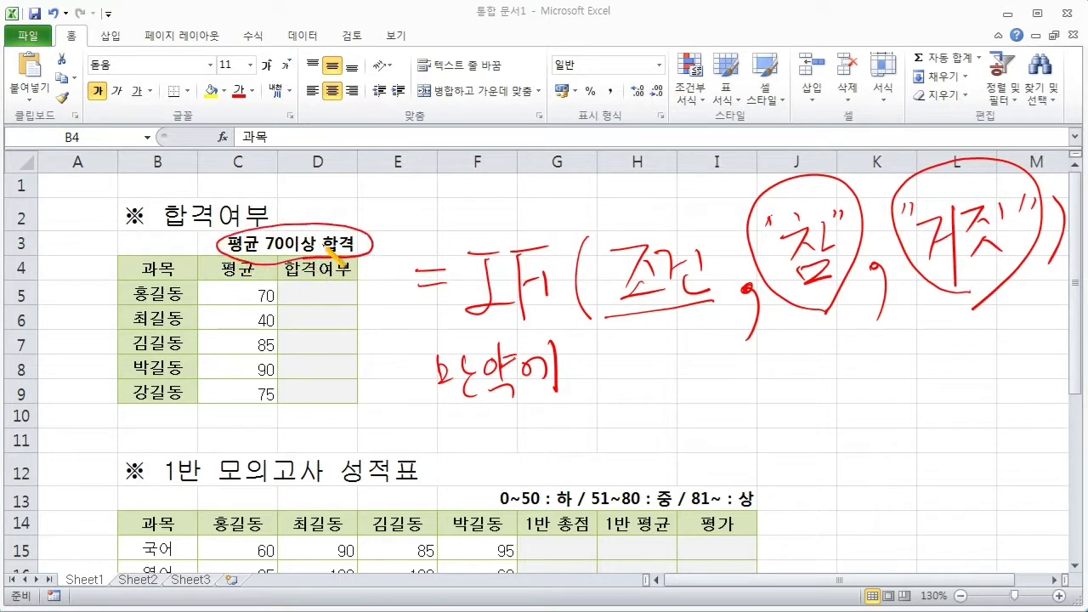
{"action": "left_click_drag", "start_coordinate": [324, 293], "coordinate": [332, 392]}
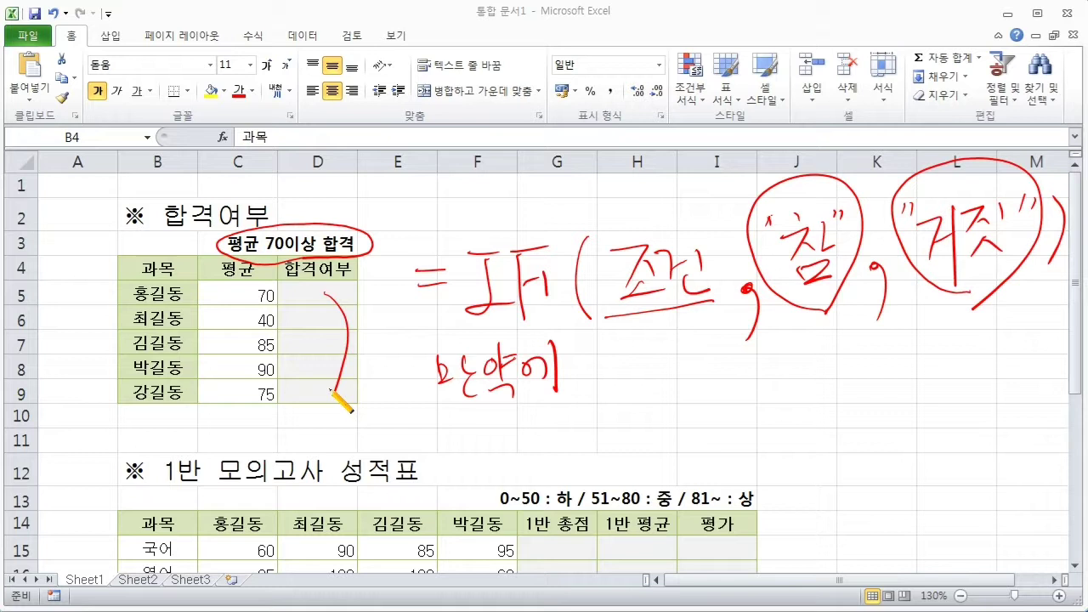
{"action": "mouse_move", "coordinate": [317, 265]}
{"action": "left_mouse_down"}
{"action": "mouse_move", "coordinate": [221, 264]}
{"action": "mouse_move", "coordinate": [304, 231]}
{"action": "mouse_move", "coordinate": [312, 257]}
{"action": "left_mouse_up"}
{"action": "mouse_move", "coordinate": [833, 304]}
{"action": "left_mouse_down"}
{"action": "mouse_move", "coordinate": [803, 316]}
{"action": "mouse_move", "coordinate": [803, 184]}
{"action": "mouse_move", "coordinate": [805, 305]}
{"action": "mouse_move", "coordinate": [772, 376]}
{"action": "mouse_move", "coordinate": [801, 383]}
{"action": "mouse_move", "coordinate": [808, 355]}
{"action": "mouse_move", "coordinate": [800, 401]}
{"action": "mouse_move", "coordinate": [836, 397]}
{"action": "mouse_move", "coordinate": [848, 361]}
{"action": "mouse_move", "coordinate": [845, 399]}
{"action": "mouse_move", "coordinate": [865, 415]}
{"action": "left_mouse_up"}
{"action": "left_click_drag", "start_coordinate": [862, 344], "coordinate": [865, 367]}
{"action": "left_click_drag", "start_coordinate": [871, 340], "coordinate": [876, 365]}
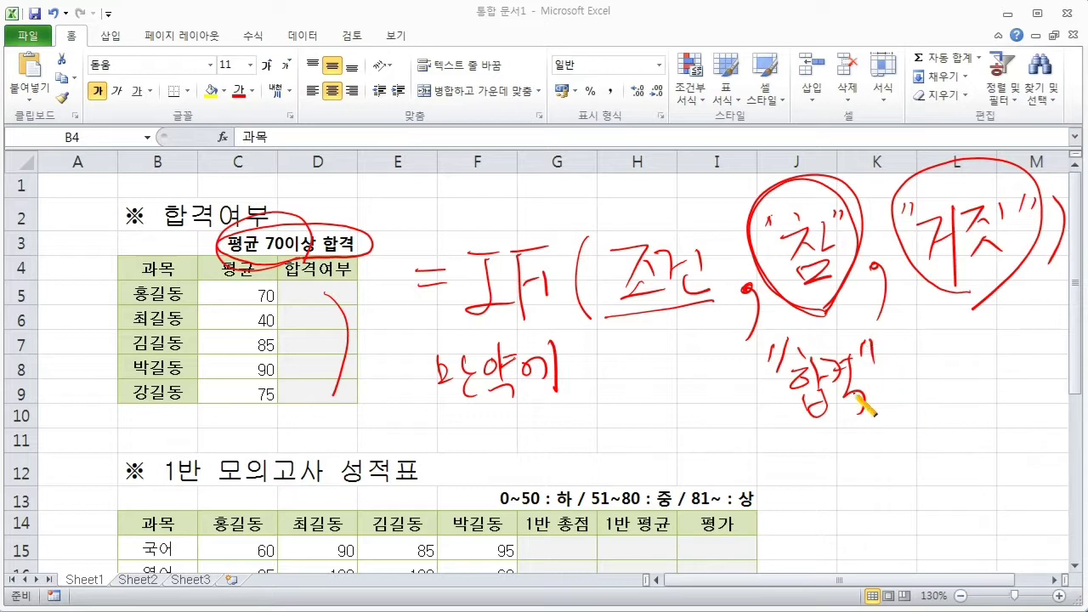
{"action": "left_click_drag", "start_coordinate": [768, 417], "coordinate": [774, 452]}
{"action": "left_click_drag", "start_coordinate": [899, 399], "coordinate": [906, 433]}
{"action": "mouse_move", "coordinate": [924, 332]}
{"action": "left_mouse_down"}
{"action": "mouse_move", "coordinate": [923, 345]}
{"action": "mouse_move", "coordinate": [976, 340]}
{"action": "mouse_move", "coordinate": [962, 368]}
{"action": "mouse_move", "coordinate": [1005, 342]}
{"action": "mouse_move", "coordinate": [1024, 378]}
{"action": "mouse_move", "coordinate": [1035, 340]}
{"action": "mouse_move", "coordinate": [1047, 374]}
{"action": "mouse_move", "coordinate": [1055, 332]}
{"action": "mouse_move", "coordinate": [1055, 396]}
{"action": "left_mouse_up"}
{"action": "mouse_move", "coordinate": [961, 427]}
{"action": "left_mouse_down"}
{"action": "mouse_move", "coordinate": [958, 448]}
{"action": "mouse_move", "coordinate": [1023, 444]}
{"action": "left_mouse_up"}
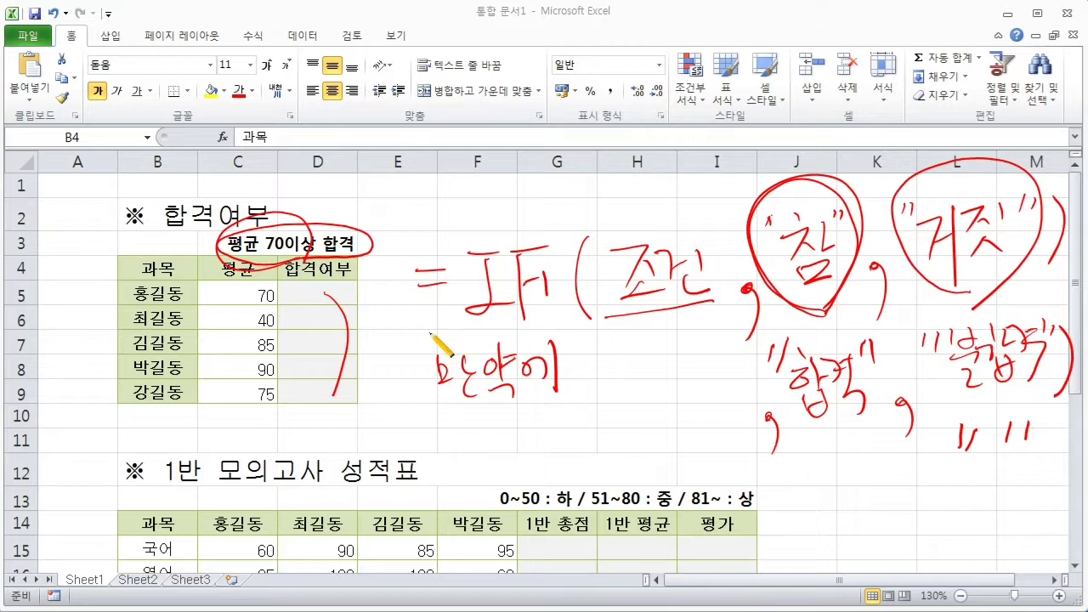
{"action": "left_click_drag", "start_coordinate": [578, 387], "coordinate": [443, 414]}
{"action": "left_click_drag", "start_coordinate": [463, 335], "coordinate": [544, 323]}
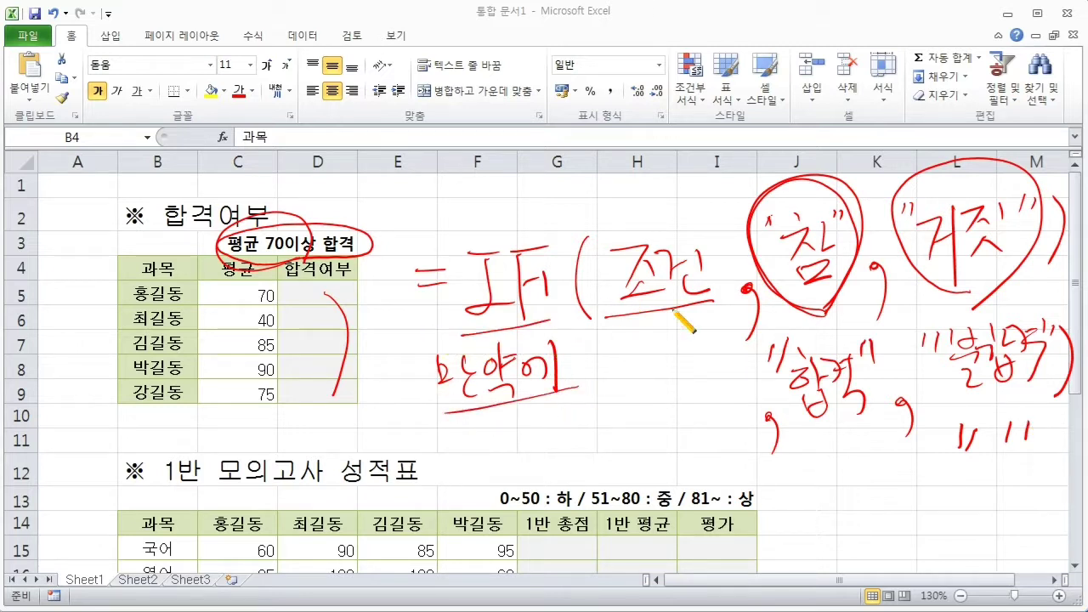
{"action": "mouse_move", "coordinate": [675, 308]}
{"action": "left_mouse_down"}
{"action": "mouse_move", "coordinate": [637, 226]}
{"action": "mouse_move", "coordinate": [693, 307]}
{"action": "left_mouse_up"}
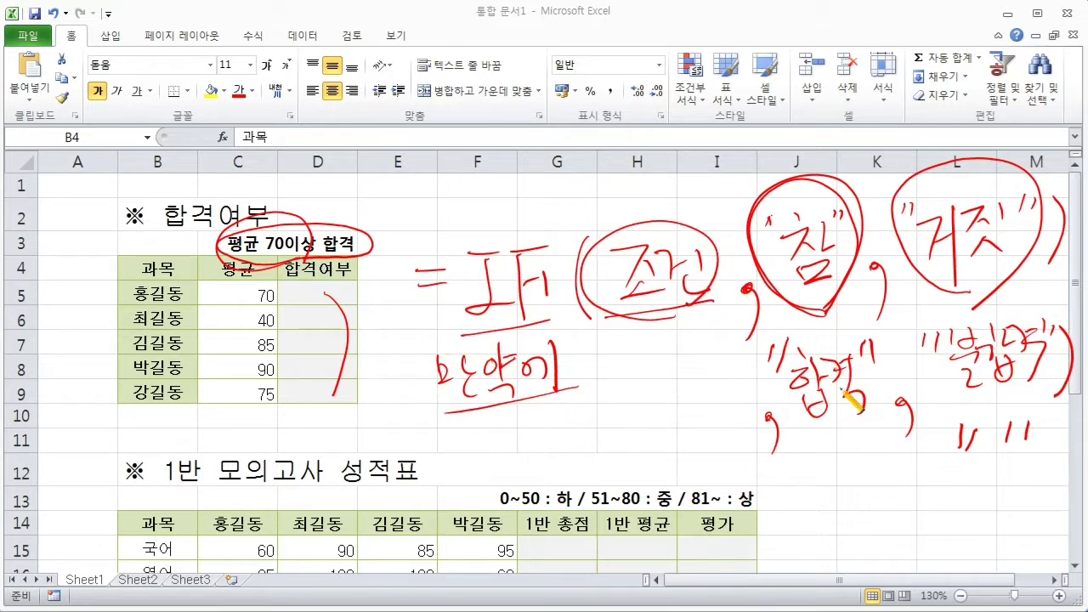
{"action": "mouse_move", "coordinate": [871, 425]}
{"action": "left_mouse_down"}
{"action": "mouse_move", "coordinate": [773, 369]}
{"action": "mouse_move", "coordinate": [880, 425]}
{"action": "left_mouse_up"}
{"action": "mouse_move", "coordinate": [1036, 384]}
{"action": "left_mouse_down"}
{"action": "mouse_move", "coordinate": [1003, 425]}
{"action": "mouse_move", "coordinate": [1069, 344]}
{"action": "mouse_move", "coordinate": [1007, 410]}
{"action": "left_mouse_up"}
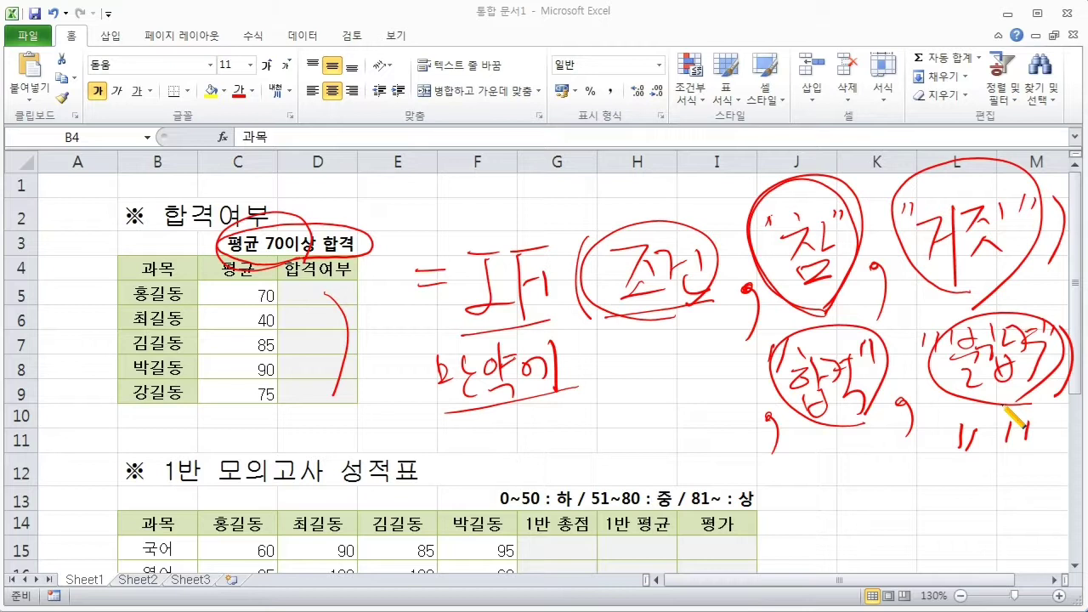
{"action": "key", "text": "e"}
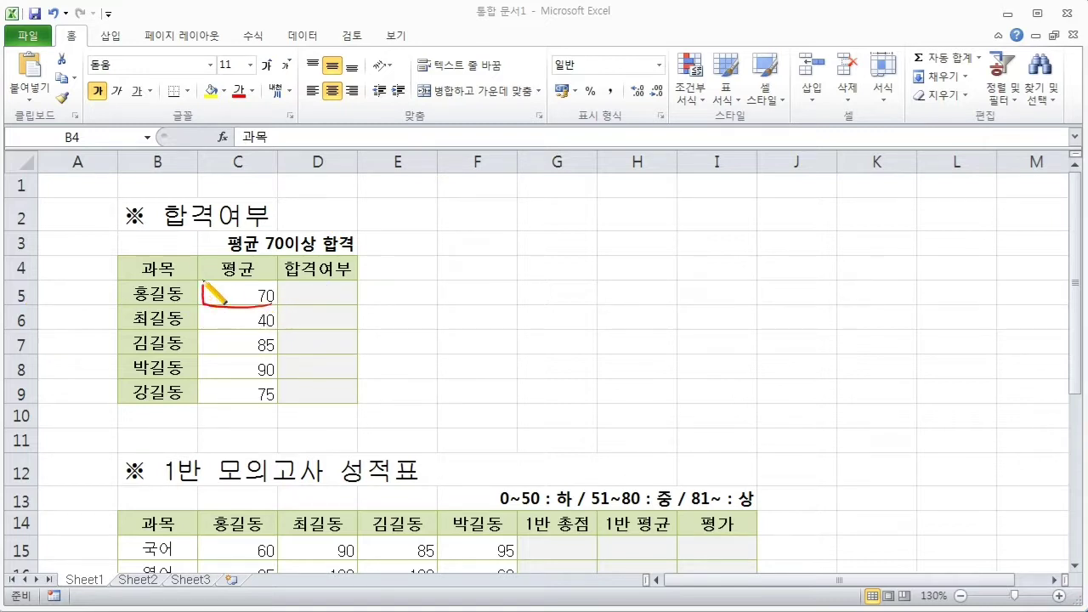
{"action": "mouse_move", "coordinate": [207, 282]}
{"action": "left_mouse_down"}
{"action": "mouse_move", "coordinate": [281, 273]}
{"action": "mouse_move", "coordinate": [283, 310]}
{"action": "mouse_move", "coordinate": [248, 309]}
{"action": "left_mouse_up"}
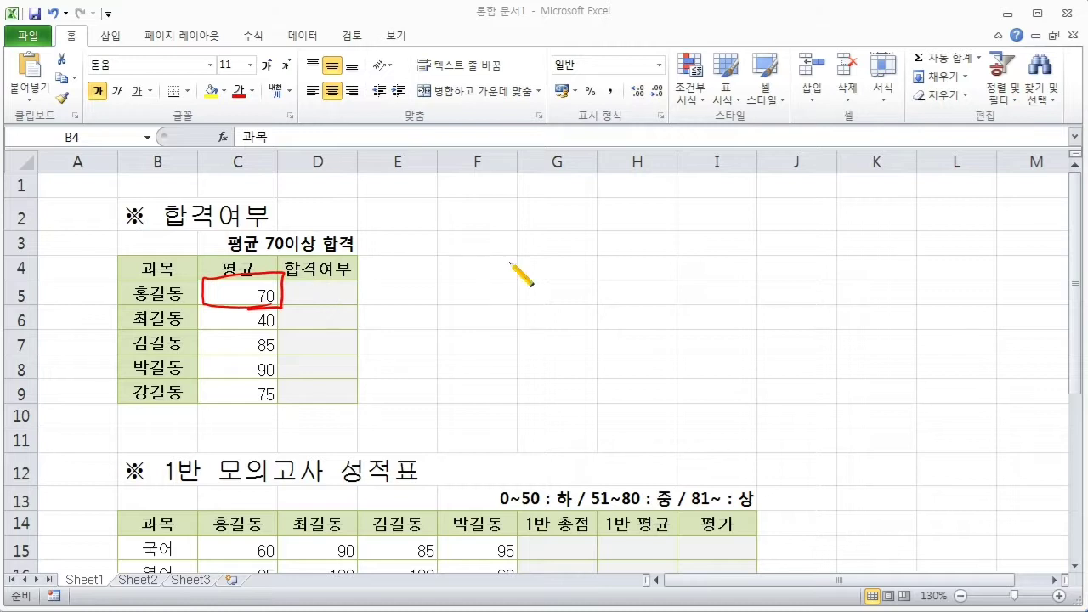
{"action": "mouse_move", "coordinate": [512, 248]}
{"action": "left_mouse_down"}
{"action": "mouse_move", "coordinate": [514, 282]}
{"action": "mouse_move", "coordinate": [533, 272]}
{"action": "mouse_move", "coordinate": [527, 297]}
{"action": "mouse_move", "coordinate": [567, 248]}
{"action": "left_mouse_up"}
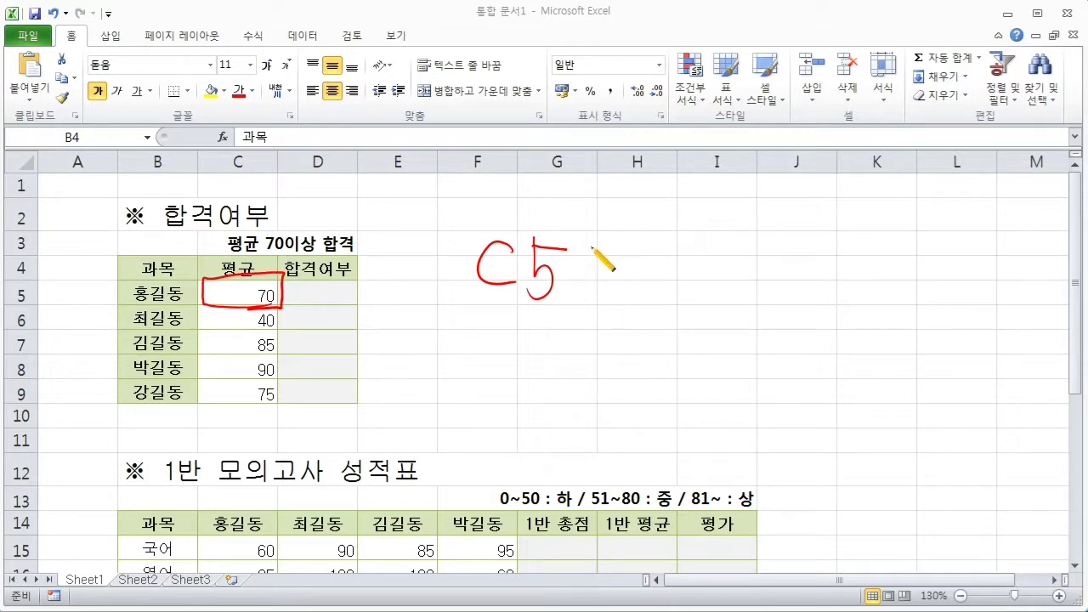
{"action": "left_click_drag", "start_coordinate": [592, 248], "coordinate": [592, 298]}
{"action": "mouse_move", "coordinate": [649, 276]}
{"action": "left_mouse_down"}
{"action": "mouse_move", "coordinate": [680, 273]}
{"action": "mouse_move", "coordinate": [723, 302]}
{"action": "left_mouse_up"}
{"action": "mouse_move", "coordinate": [762, 255]}
{"action": "left_mouse_down"}
{"action": "mouse_move", "coordinate": [773, 281]}
{"action": "mouse_move", "coordinate": [762, 256]}
{"action": "left_mouse_up"}
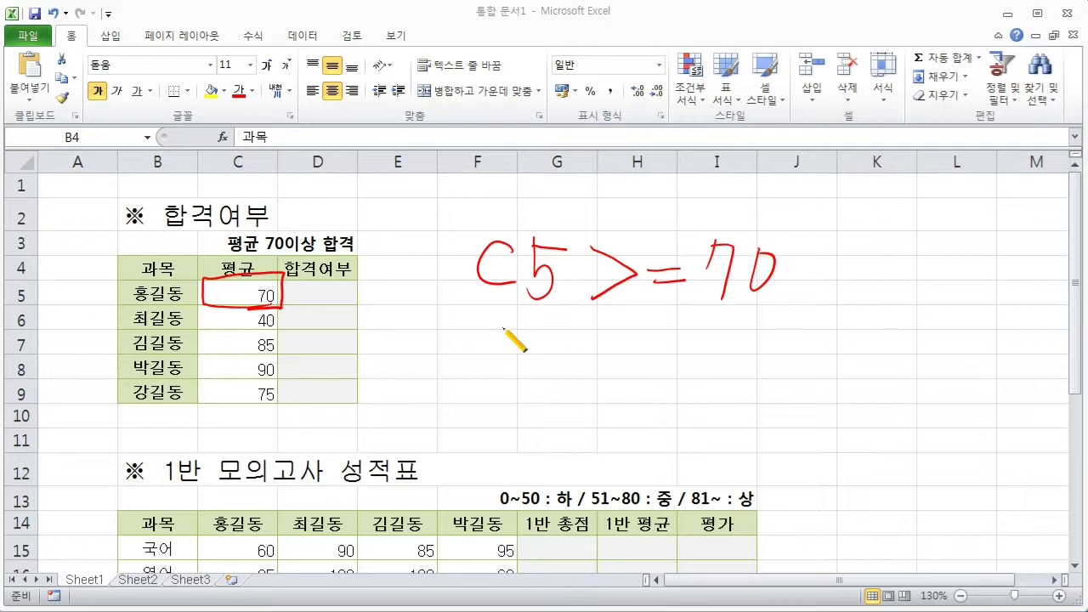
{"action": "mouse_move", "coordinate": [516, 321]}
{"action": "left_mouse_down"}
{"action": "mouse_move", "coordinate": [518, 357]}
{"action": "mouse_move", "coordinate": [533, 358]}
{"action": "left_mouse_up"}
{"action": "mouse_move", "coordinate": [534, 316]}
{"action": "left_mouse_down"}
{"action": "mouse_move", "coordinate": [557, 314]}
{"action": "mouse_move", "coordinate": [623, 363]}
{"action": "left_mouse_up"}
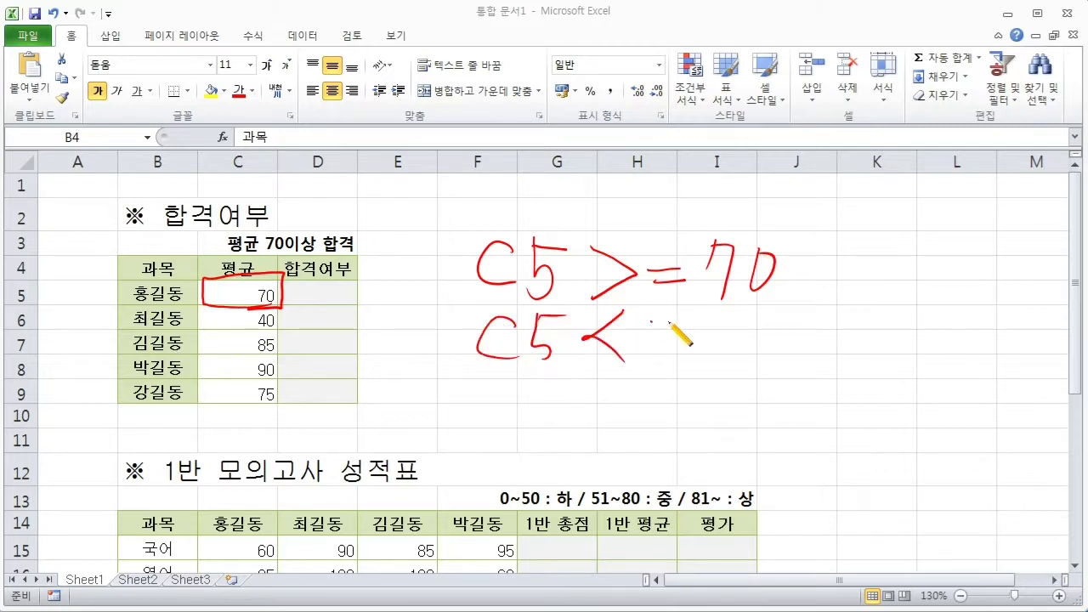
{"action": "left_click_drag", "start_coordinate": [650, 318], "coordinate": [687, 316]}
{"action": "mouse_move", "coordinate": [653, 334]}
{"action": "left_mouse_down"}
{"action": "mouse_move", "coordinate": [690, 334]}
{"action": "mouse_move", "coordinate": [719, 366]}
{"action": "left_mouse_up"}
{"action": "left_click_drag", "start_coordinate": [774, 332], "coordinate": [756, 329]}
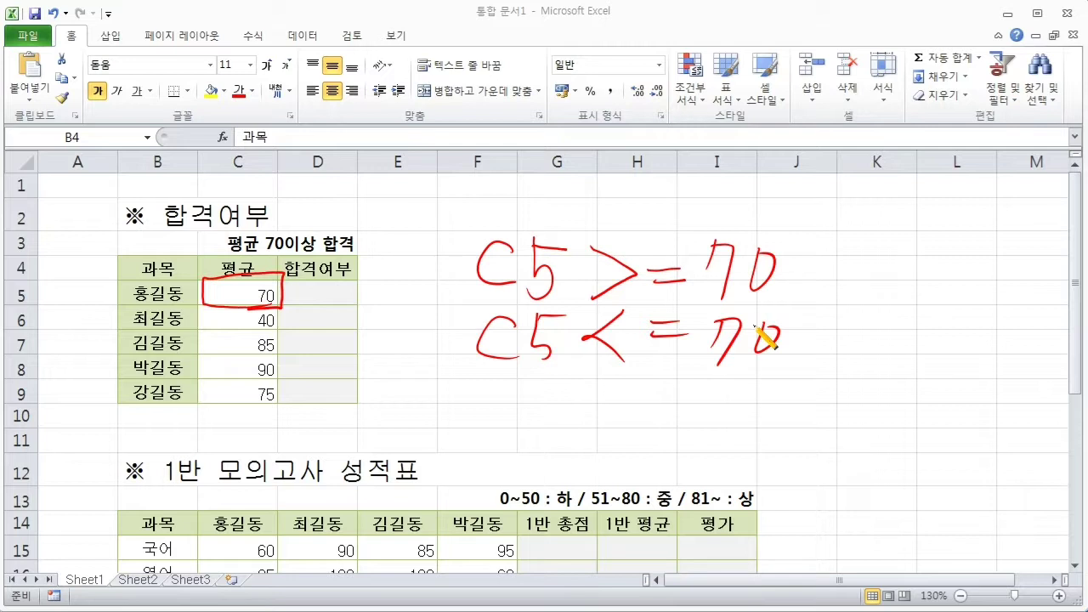
{"action": "mouse_move", "coordinate": [534, 389]}
{"action": "left_mouse_down"}
{"action": "mouse_move", "coordinate": [522, 435]}
{"action": "mouse_move", "coordinate": [537, 436]}
{"action": "left_mouse_up"}
{"action": "mouse_move", "coordinate": [537, 387]}
{"action": "left_mouse_down"}
{"action": "mouse_move", "coordinate": [641, 411]}
{"action": "mouse_move", "coordinate": [602, 439]}
{"action": "left_mouse_up"}
{"action": "mouse_move", "coordinate": [660, 394]}
{"action": "left_mouse_down"}
{"action": "mouse_move", "coordinate": [685, 396]}
{"action": "mouse_move", "coordinate": [692, 413]}
{"action": "left_mouse_up"}
{"action": "mouse_move", "coordinate": [714, 390]}
{"action": "left_mouse_down"}
{"action": "mouse_move", "coordinate": [742, 387]}
{"action": "mouse_move", "coordinate": [729, 445]}
{"action": "left_mouse_up"}
{"action": "mouse_move", "coordinate": [775, 396]}
{"action": "left_mouse_down"}
{"action": "mouse_move", "coordinate": [766, 430]}
{"action": "mouse_move", "coordinate": [758, 404]}
{"action": "left_mouse_up"}
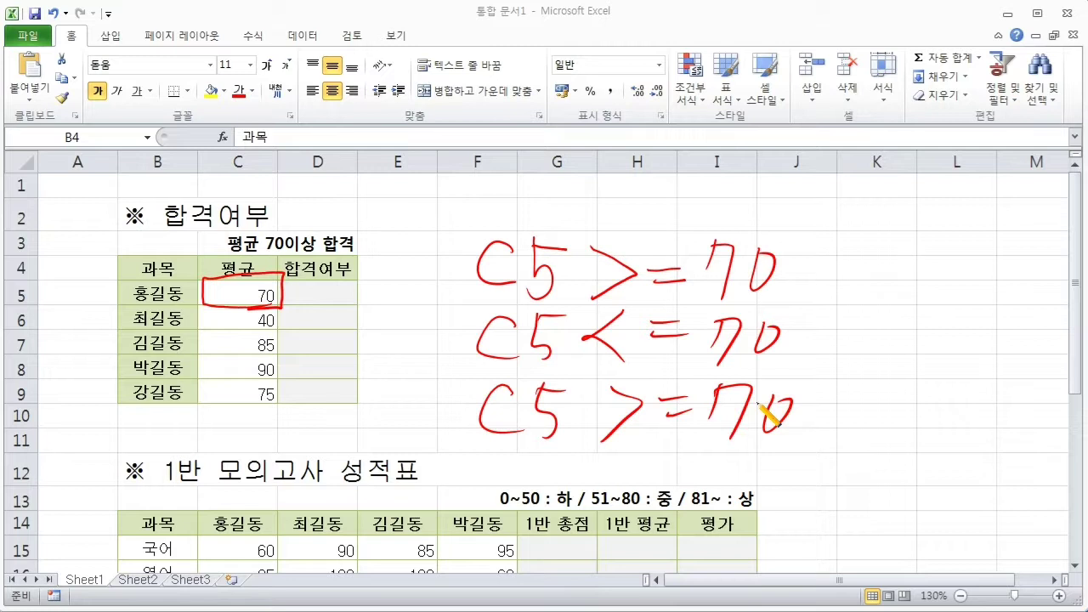
{"action": "left_click_drag", "start_coordinate": [836, 244], "coordinate": [866, 277]}
{"action": "mouse_move", "coordinate": [889, 241]}
{"action": "left_mouse_down"}
{"action": "mouse_move", "coordinate": [878, 260]}
{"action": "mouse_move", "coordinate": [897, 258]}
{"action": "left_mouse_up"}
{"action": "left_click_drag", "start_coordinate": [906, 235], "coordinate": [907, 259]}
{"action": "left_click_drag", "start_coordinate": [906, 255], "coordinate": [913, 255]}
{"action": "left_click_drag", "start_coordinate": [903, 267], "coordinate": [902, 270]}
{"action": "mouse_move", "coordinate": [846, 329]}
{"action": "left_mouse_down"}
{"action": "mouse_move", "coordinate": [838, 339]}
{"action": "mouse_move", "coordinate": [866, 363]}
{"action": "left_mouse_up"}
{"action": "left_click_drag", "start_coordinate": [884, 316], "coordinate": [908, 327]}
{"action": "left_click_drag", "start_coordinate": [893, 336], "coordinate": [913, 376]}
{"action": "left_click_drag", "start_coordinate": [914, 340], "coordinate": [928, 338]}
{"action": "left_click_drag", "start_coordinate": [855, 378], "coordinate": [858, 384]}
{"action": "mouse_move", "coordinate": [843, 393]}
{"action": "left_mouse_down"}
{"action": "mouse_move", "coordinate": [874, 399]}
{"action": "mouse_move", "coordinate": [856, 418]}
{"action": "left_mouse_up"}
{"action": "left_click_drag", "start_coordinate": [835, 425], "coordinate": [888, 427]}
{"action": "left_click_drag", "start_coordinate": [903, 374], "coordinate": [901, 425]}
{"action": "left_click_drag", "start_coordinate": [904, 396], "coordinate": [933, 391]}
{"action": "mouse_move", "coordinate": [518, 468]}
{"action": "left_mouse_down"}
{"action": "mouse_move", "coordinate": [482, 503]}
{"action": "mouse_move", "coordinate": [520, 519]}
{"action": "left_mouse_up"}
{"action": "mouse_move", "coordinate": [546, 466]}
{"action": "left_mouse_down"}
{"action": "mouse_move", "coordinate": [544, 505]}
{"action": "mouse_move", "coordinate": [584, 461]}
{"action": "left_mouse_up"}
{"action": "left_click_drag", "start_coordinate": [671, 456], "coordinate": [660, 519]}
{"action": "left_click_drag", "start_coordinate": [719, 467], "coordinate": [738, 510]}
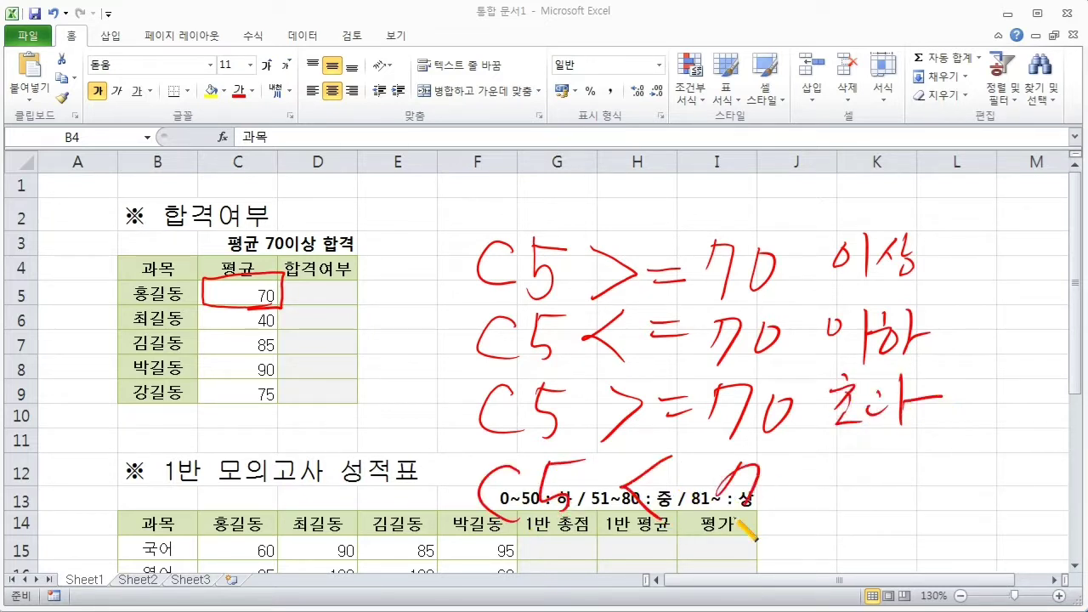
{"action": "left_click_drag", "start_coordinate": [791, 474], "coordinate": [787, 479]}
{"action": "mouse_move", "coordinate": [848, 466]}
{"action": "left_mouse_down"}
{"action": "mouse_move", "coordinate": [849, 503]}
{"action": "mouse_move", "coordinate": [877, 505]}
{"action": "left_mouse_up"}
{"action": "left_click_drag", "start_coordinate": [850, 509], "coordinate": [877, 508]}
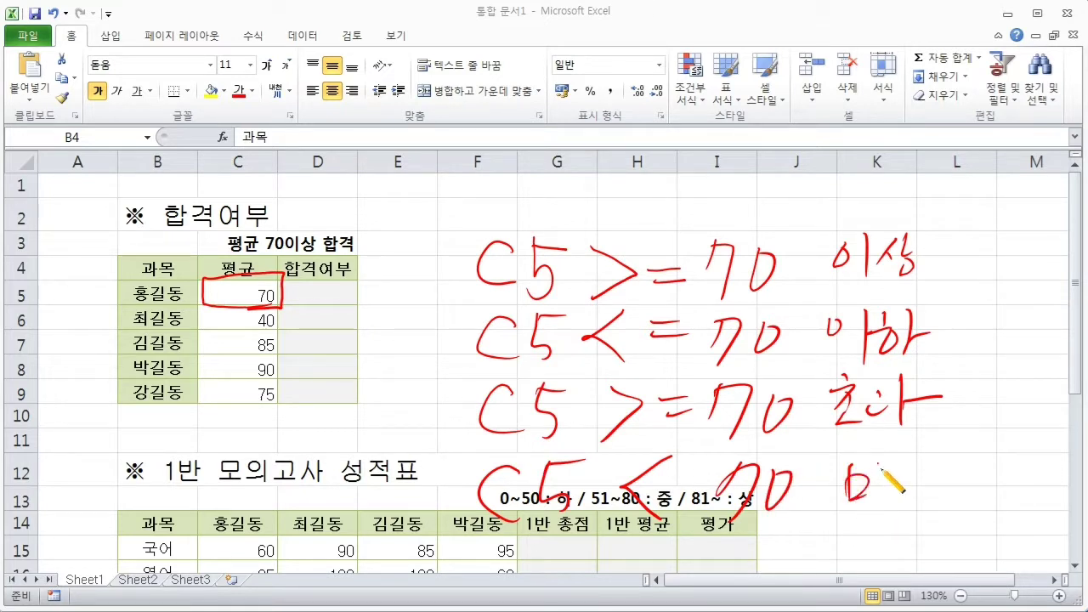
{"action": "left_click_drag", "start_coordinate": [894, 461], "coordinate": [893, 513]}
{"action": "left_click_drag", "start_coordinate": [906, 472], "coordinate": [938, 493]}
{"action": "left_click_drag", "start_coordinate": [939, 474], "coordinate": [948, 472]}
{"action": "left_click_drag", "start_coordinate": [925, 498], "coordinate": [954, 518]}
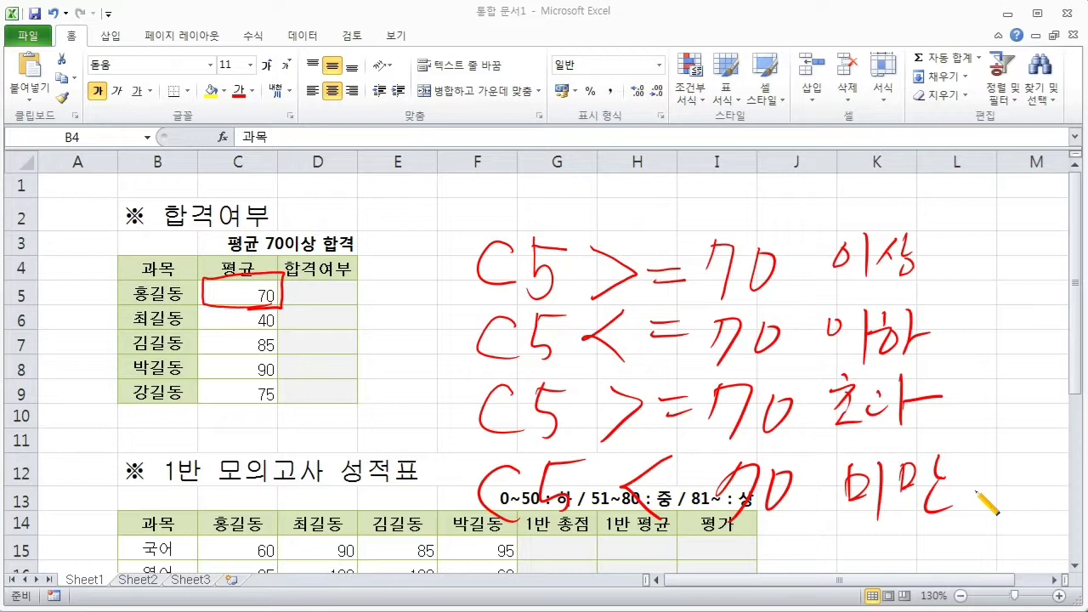
{"action": "mouse_move", "coordinate": [503, 163]}
{"action": "left_mouse_down"}
{"action": "mouse_move", "coordinate": [459, 188]}
{"action": "mouse_move", "coordinate": [500, 206]}
{"action": "left_mouse_up"}
{"action": "mouse_move", "coordinate": [530, 156]}
{"action": "left_mouse_down"}
{"action": "mouse_move", "coordinate": [520, 203]}
{"action": "mouse_move", "coordinate": [551, 155]}
{"action": "left_mouse_up"}
{"action": "mouse_move", "coordinate": [588, 170]}
{"action": "left_mouse_down"}
{"action": "mouse_move", "coordinate": [622, 167]}
{"action": "mouse_move", "coordinate": [647, 180]}
{"action": "left_mouse_up"}
{"action": "mouse_move", "coordinate": [681, 146]}
{"action": "left_mouse_down"}
{"action": "mouse_move", "coordinate": [672, 180]}
{"action": "mouse_move", "coordinate": [712, 151]}
{"action": "mouse_move", "coordinate": [728, 170]}
{"action": "left_mouse_up"}
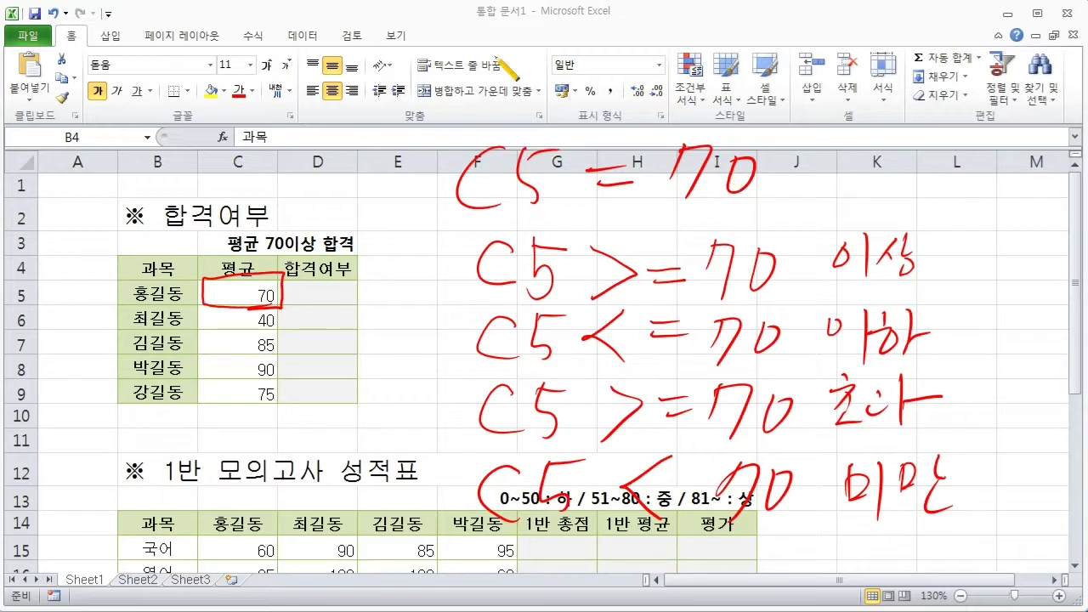
{"action": "left_click_drag", "start_coordinate": [498, 55], "coordinate": [508, 105]}
{"action": "left_click_drag", "start_coordinate": [513, 53], "coordinate": [544, 61]}
{"action": "left_click_drag", "start_coordinate": [583, 96], "coordinate": [629, 132]}
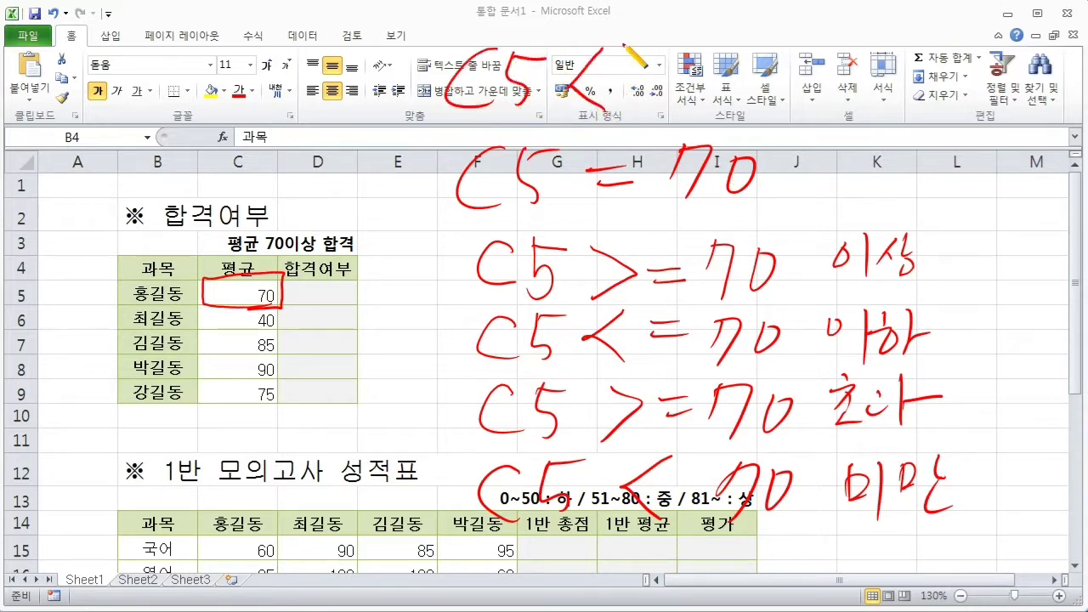
{"action": "left_click_drag", "start_coordinate": [625, 47], "coordinate": [630, 110]}
{"action": "left_click_drag", "start_coordinate": [702, 49], "coordinate": [705, 106]}
{"action": "left_click_drag", "start_coordinate": [764, 63], "coordinate": [776, 78]}
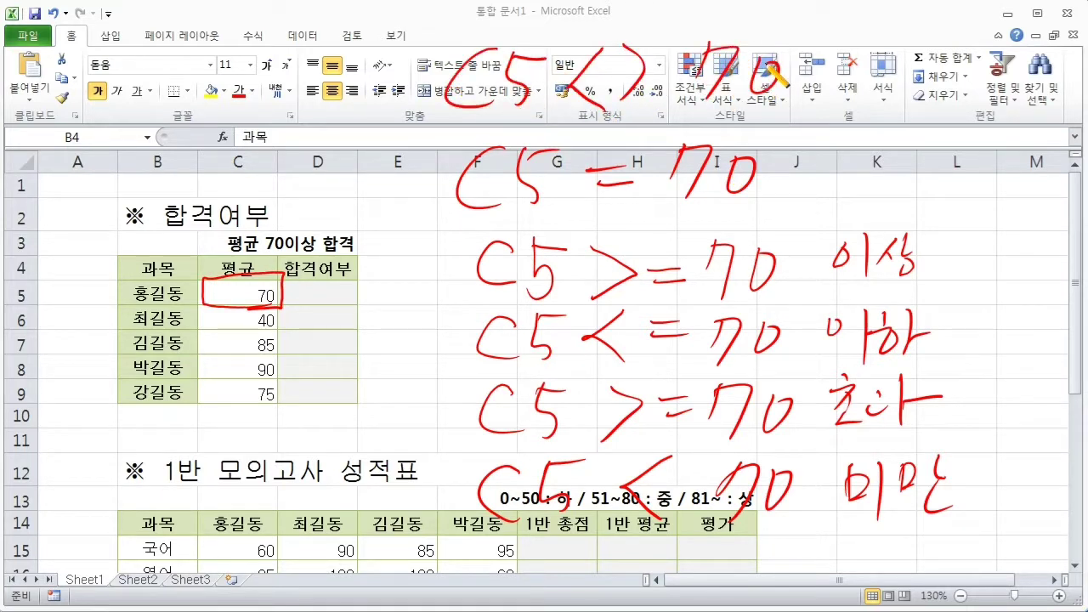
{"action": "mouse_move", "coordinate": [551, 28]}
{"action": "left_mouse_down"}
{"action": "mouse_move", "coordinate": [564, 416]}
{"action": "mouse_move", "coordinate": [600, 549]}
{"action": "mouse_move", "coordinate": [722, 539]}
{"action": "mouse_move", "coordinate": [676, 11]}
{"action": "mouse_move", "coordinate": [551, 28]}
{"action": "left_mouse_up"}
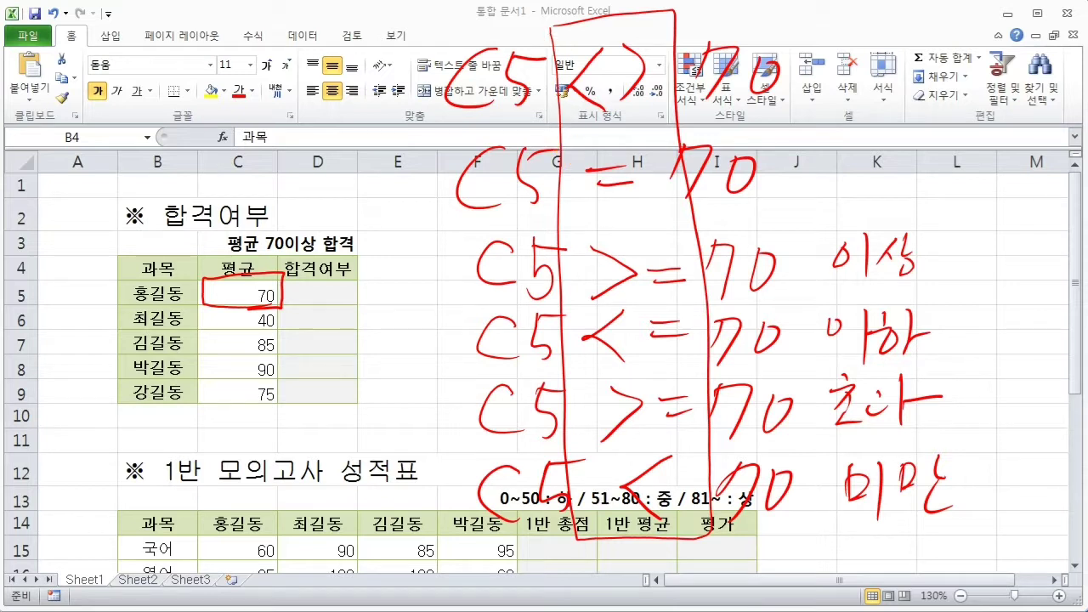
{"action": "key", "text": "Escape"}
Start an IF formula in D5 with the condition C5>=70.
{"action": "left_click", "coordinate": [323, 294]}
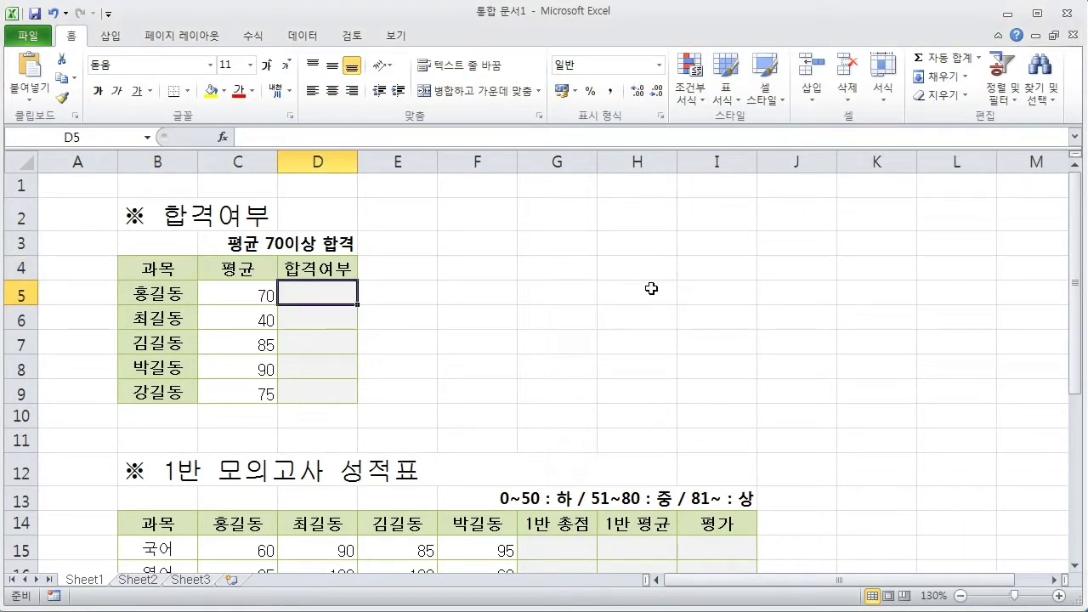
{"action": "type", "text": "="}
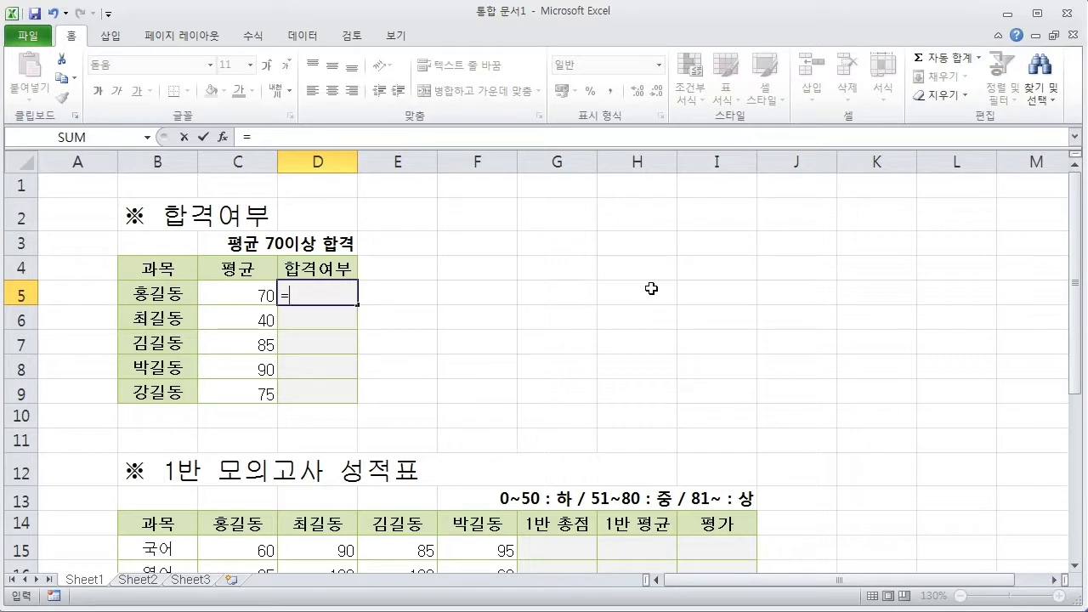
{"action": "type", "text": "IF"}
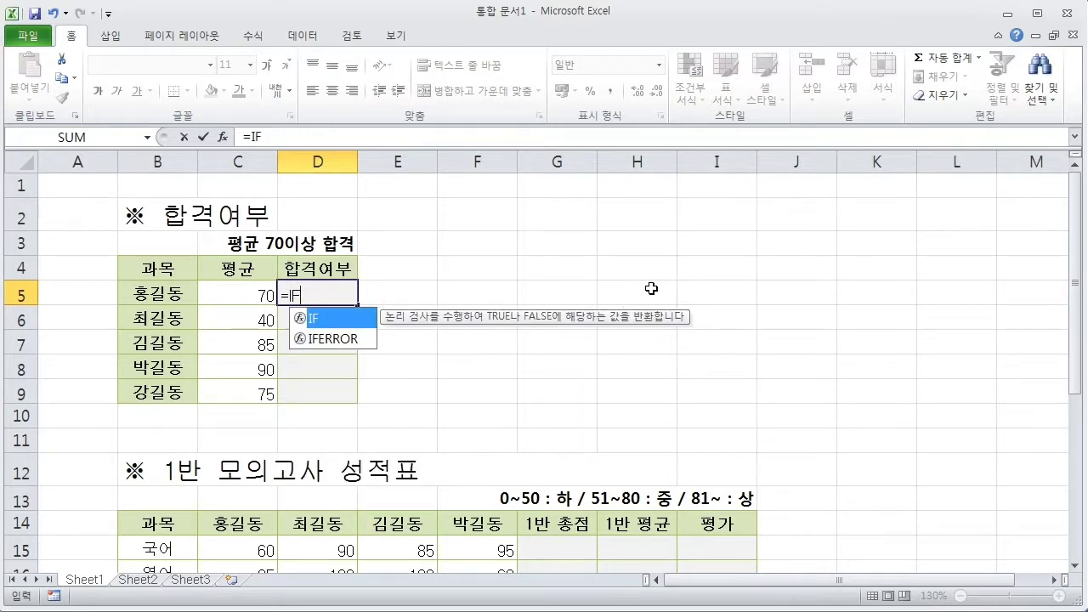
{"action": "type", "text": "("}
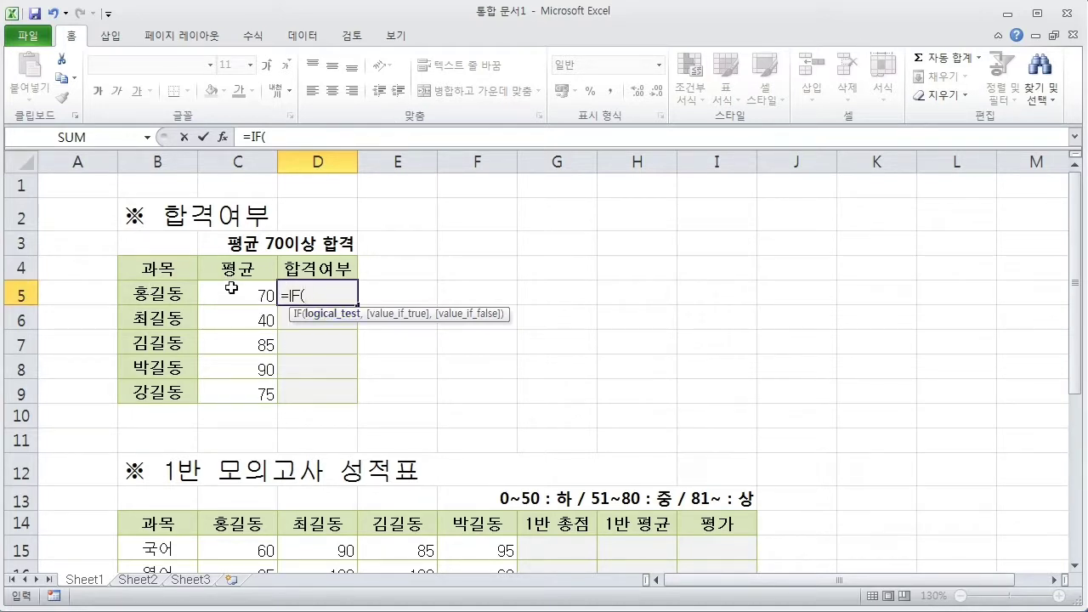
{"action": "left_click", "coordinate": [245, 304]}
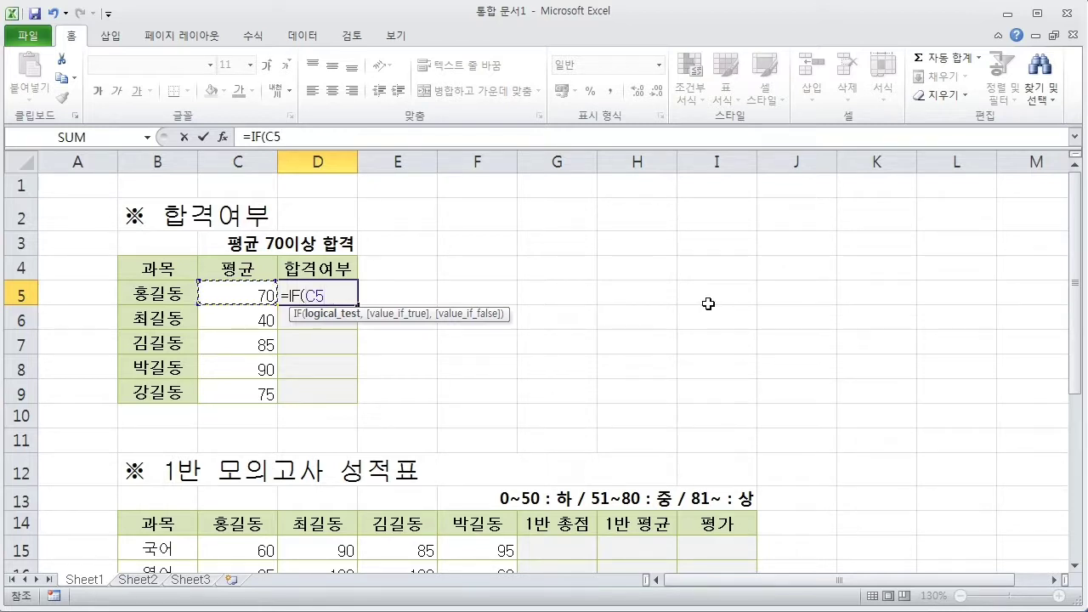
{"action": "type", "text": ">=70"}
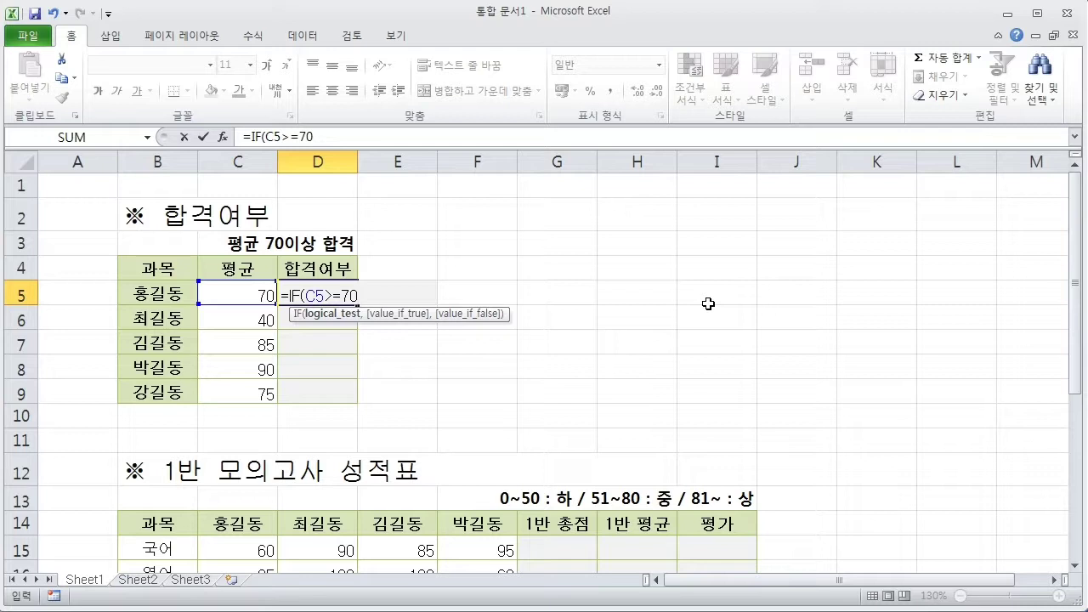
{"action": "type", "text": ","}
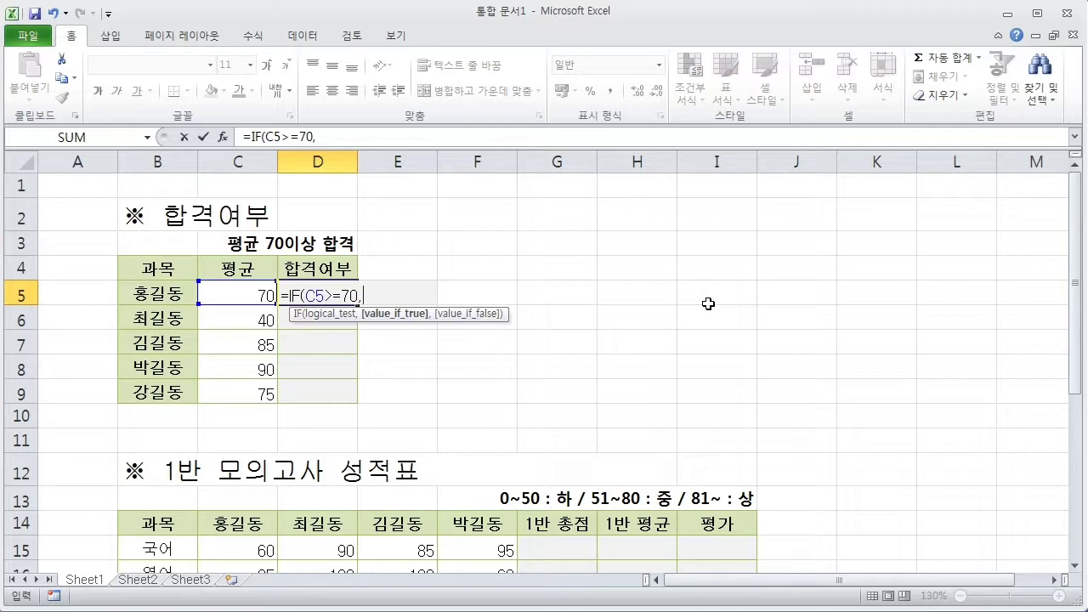
Complete the D5 formula so it returns "합격" when true and an empty text "" when false.
{"action": "type", "text": "\""}
{"action": "type", "text": "gk"}
{"action": "key", "text": "BackSpace"}
{"action": "key", "text": "BackSpace"}
{"action": "type", "text": "합격\","}
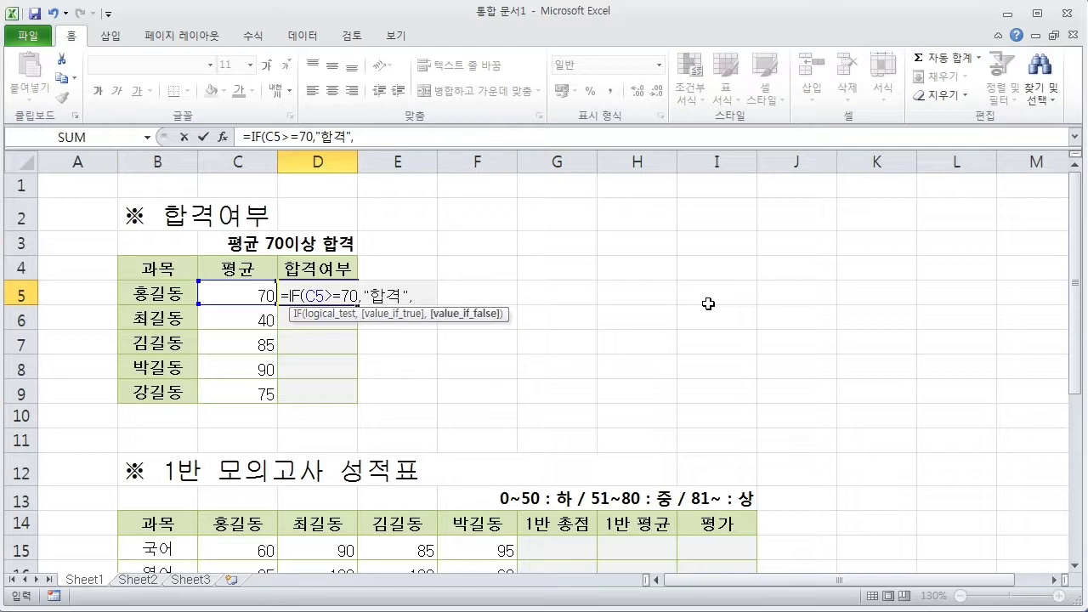
{"action": "type", "text": "\"\")"}
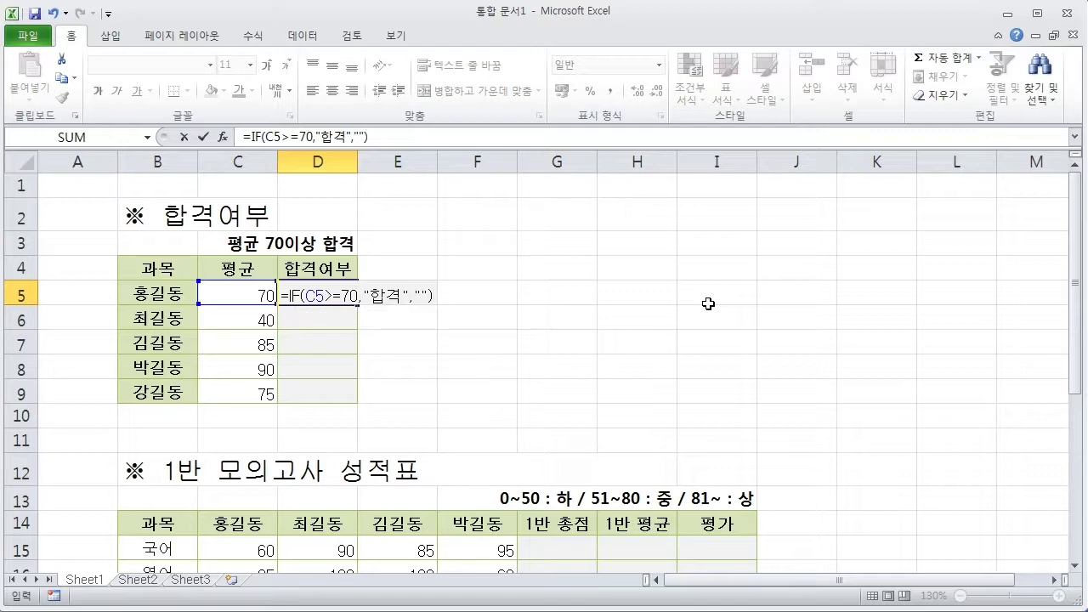
{"action": "key", "text": "Return"}
{"action": "key", "text": "Up"}
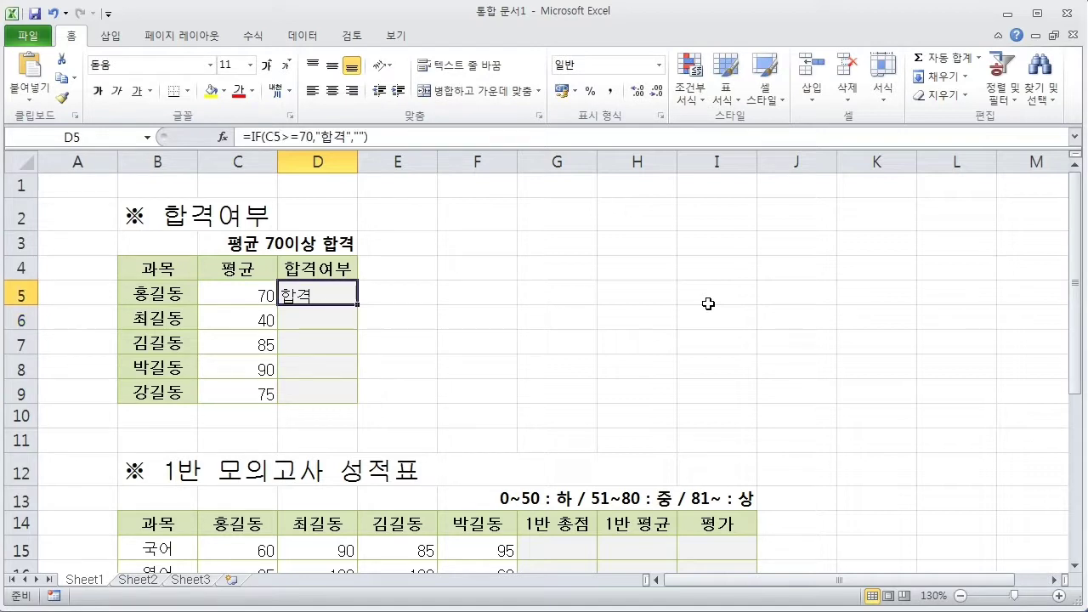
Copy the D5 formula down to D9 and center the 합격여부 results horizontally.
{"action": "double_click", "coordinate": [358, 304]}
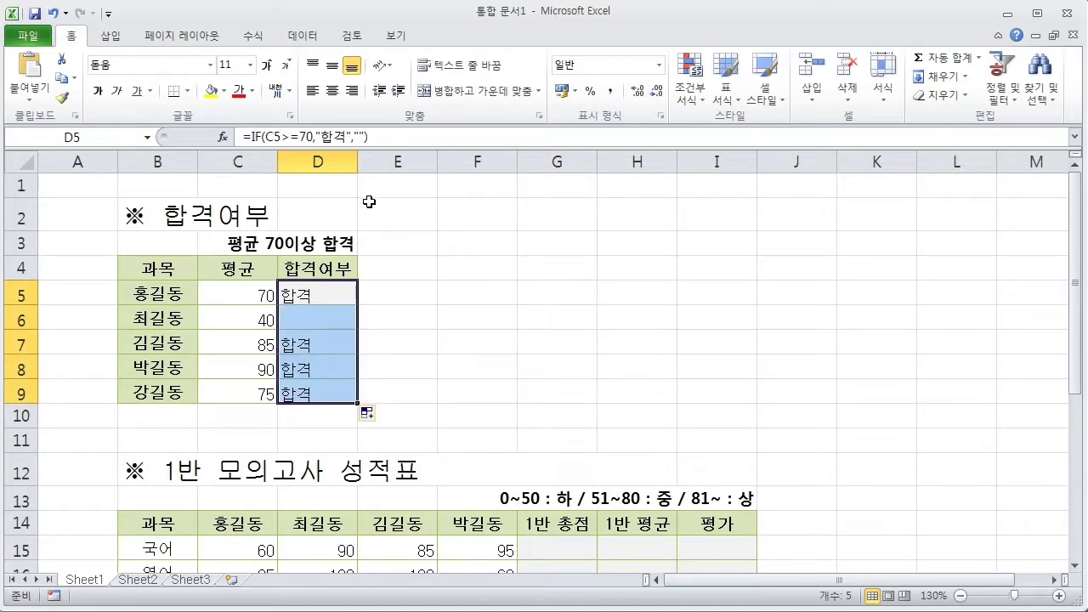
{"action": "left_click", "coordinate": [332, 90]}
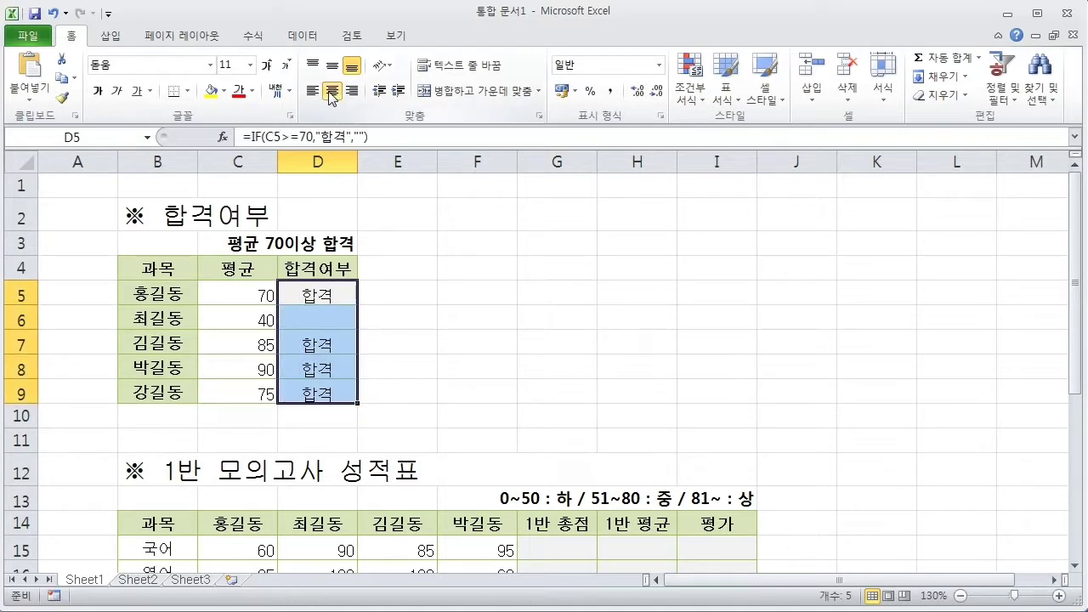
{"action": "left_click", "coordinate": [421, 369]}
Check the copied IF formulas in each 합격여부 cell from D5 to D9.
{"action": "left_click", "coordinate": [341, 299]}
{"action": "left_click", "coordinate": [323, 342]}
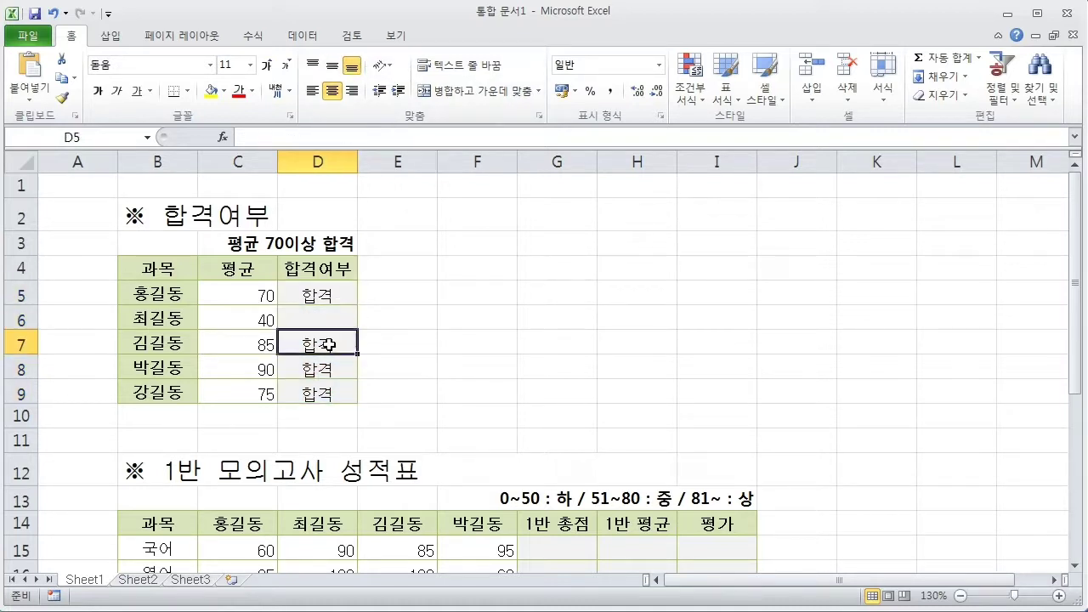
{"action": "left_click", "coordinate": [322, 387]}
{"action": "left_click", "coordinate": [318, 319]}
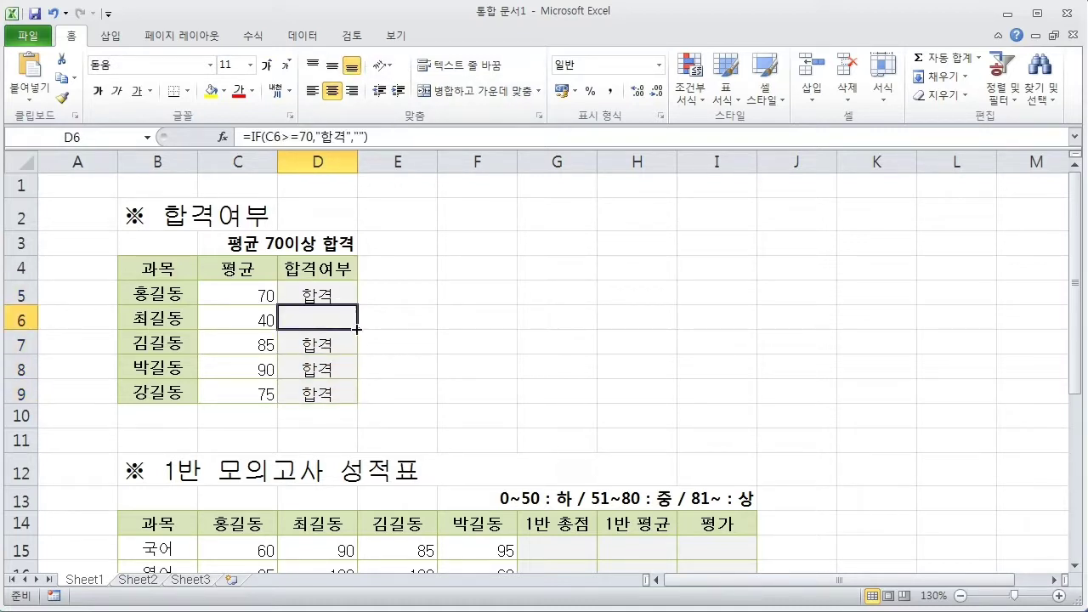
{"action": "left_click", "coordinate": [328, 298]}
{"action": "left_click", "coordinate": [327, 342]}
{"action": "left_click", "coordinate": [328, 376]}
{"action": "left_click", "coordinate": [325, 296]}
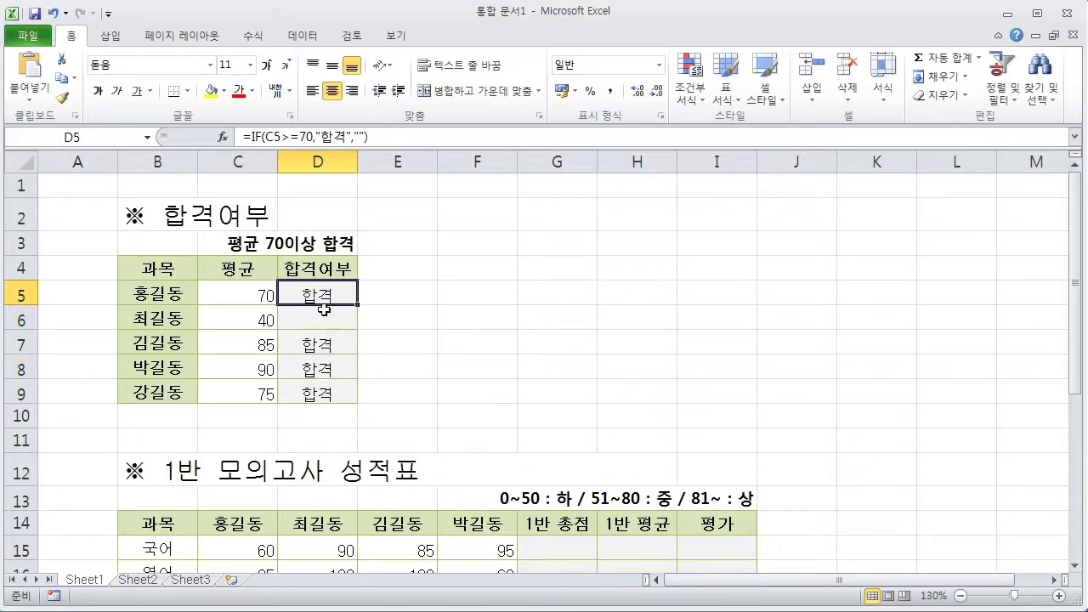
{"action": "left_click", "coordinate": [322, 324]}
{"action": "left_click", "coordinate": [330, 351]}
{"action": "left_click", "coordinate": [331, 371]}
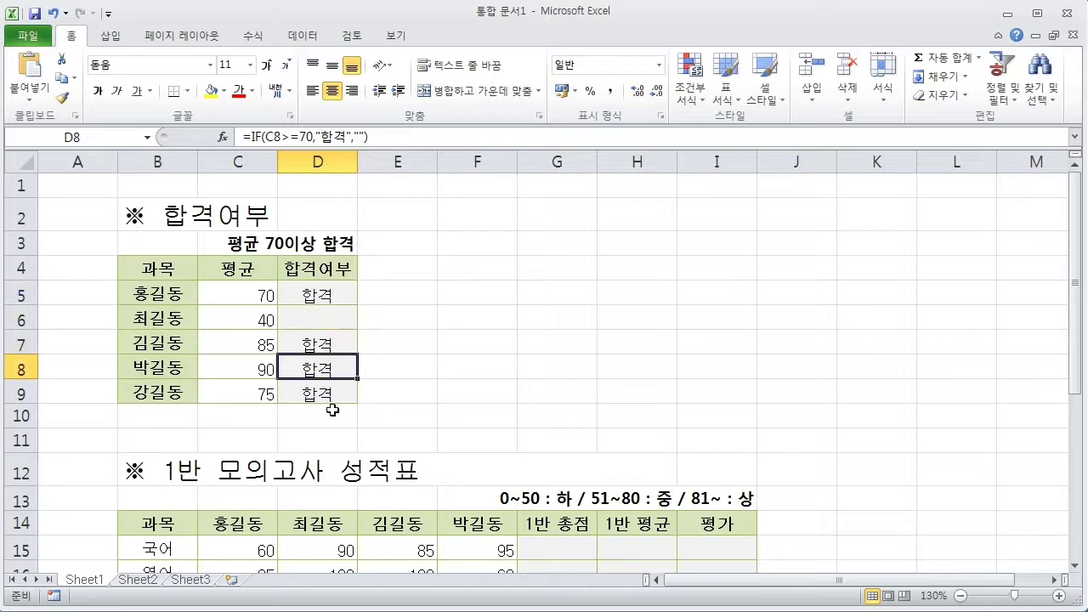
{"action": "left_click", "coordinate": [331, 404]}
{"action": "left_click", "coordinate": [317, 301]}
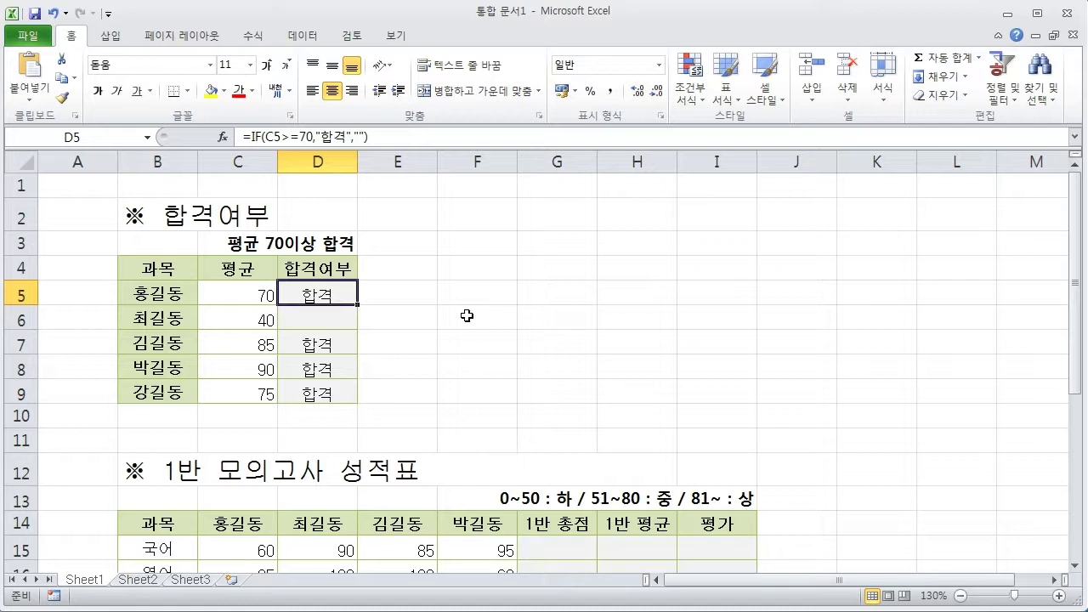
{"action": "key", "text": "Down"}
{"action": "key", "text": "Down"}
{"action": "key", "text": "Down"}
{"action": "key", "text": "Down"}
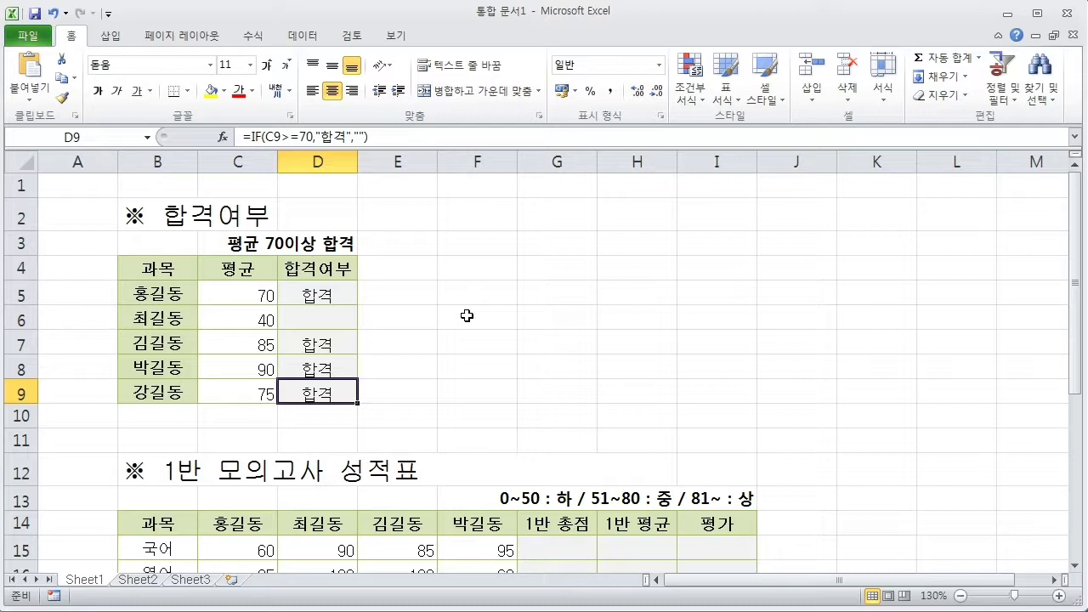
Calculate the 국어 total in G15 of the 1반 모의고사 성적표 with SUM over C15:F15.
{"action": "scroll", "coordinate": [467, 315], "scroll_direction": "down", "scroll_amount": 2}
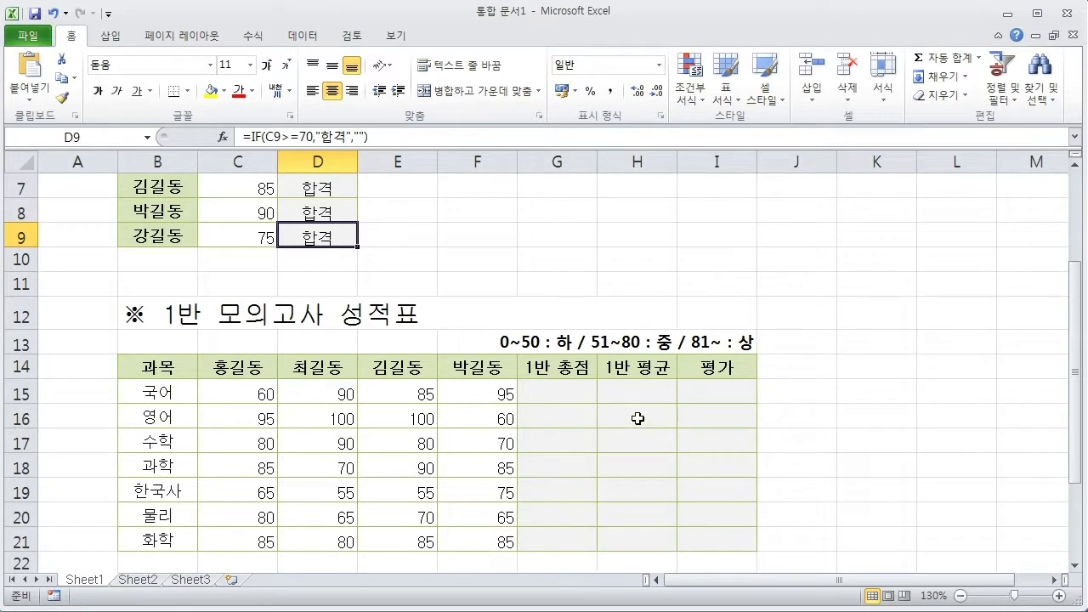
{"action": "left_click", "coordinate": [683, 387]}
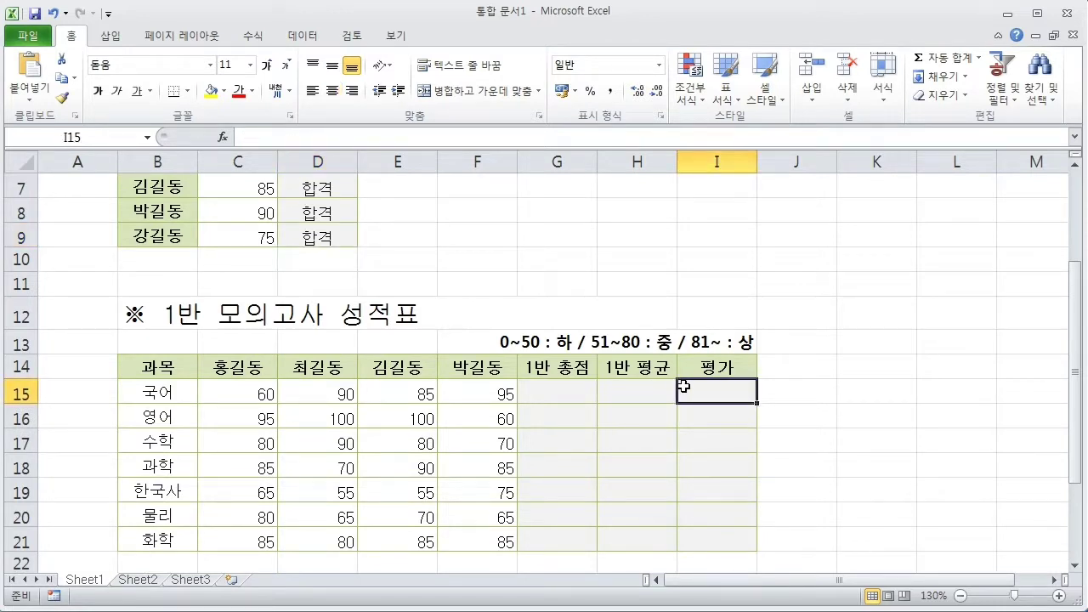
{"action": "scroll", "coordinate": [683, 387], "scroll_direction": "down", "scroll_amount": 1}
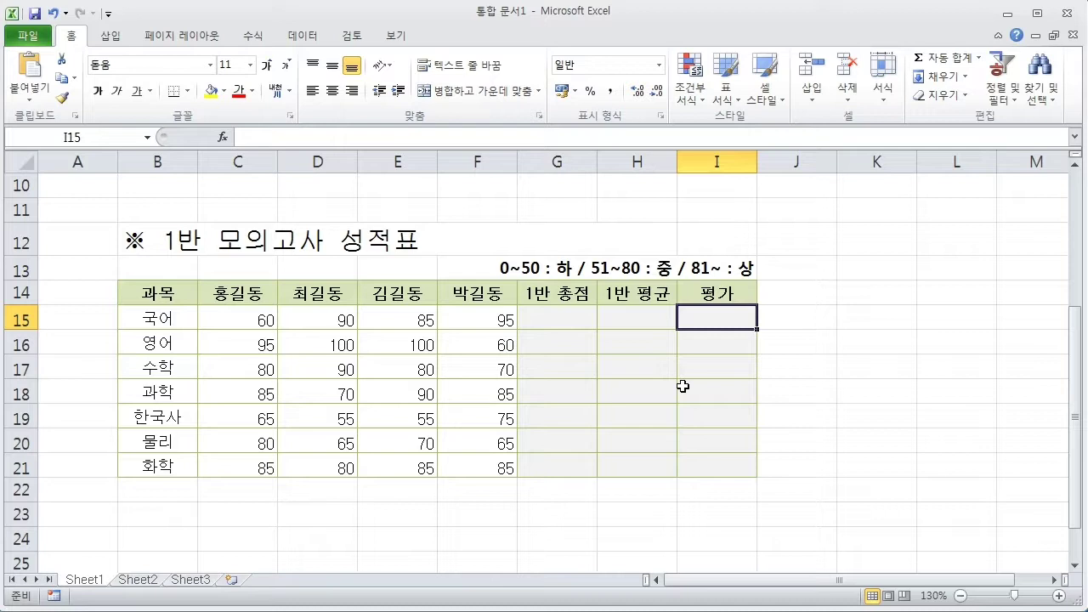
{"action": "key", "text": "Left"}
{"action": "key", "text": "Left"}
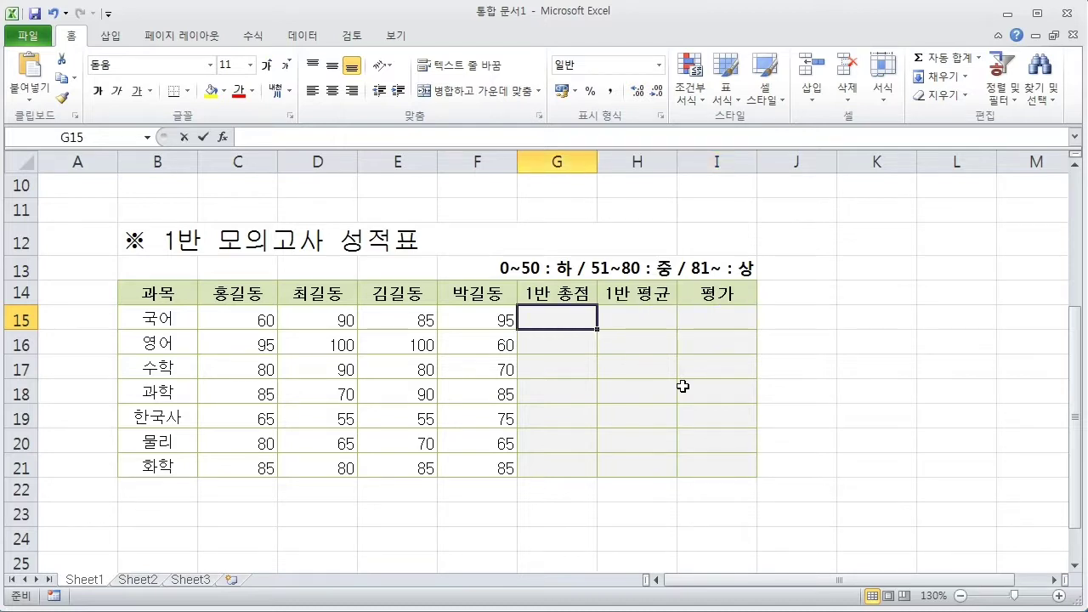
{"action": "type", "text": "=녀ㅡ"}
{"action": "key", "text": "BackSpace"}
{"action": "key", "text": "BackSpace"}
{"action": "type", "text": "S"}
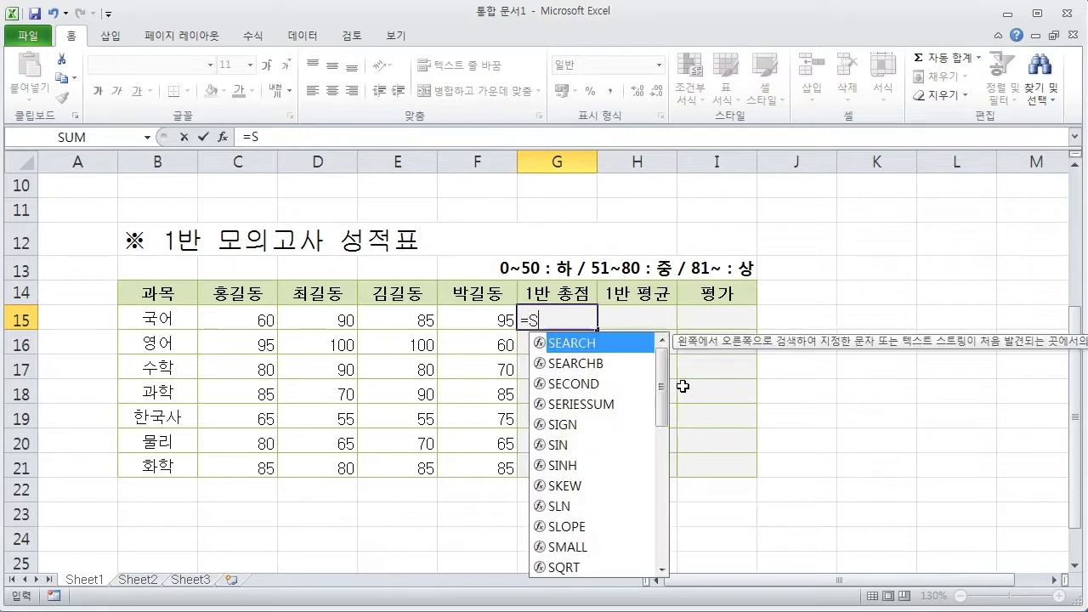
{"action": "type", "text": "UM("}
{"action": "key", "text": "Left"}
{"action": "key", "text": "Left"}
{"action": "key", "text": "Left"}
{"action": "key", "text": "Left"}
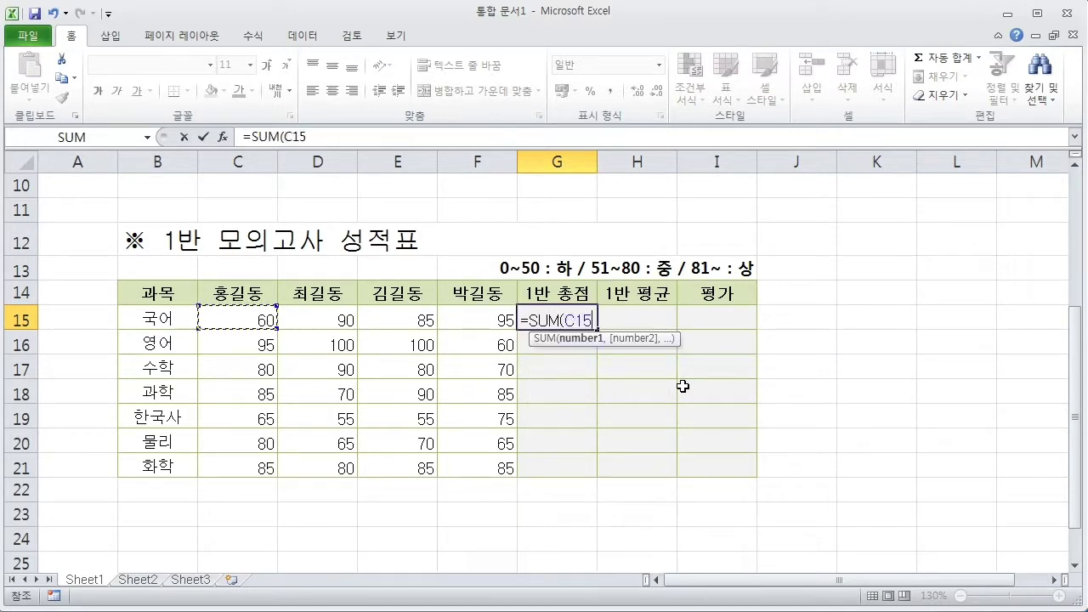
{"action": "key", "text": "shift+Right"}
{"action": "key", "text": "shift+Right"}
{"action": "key", "text": "shift+Right"}
{"action": "key", "text": "Return"}
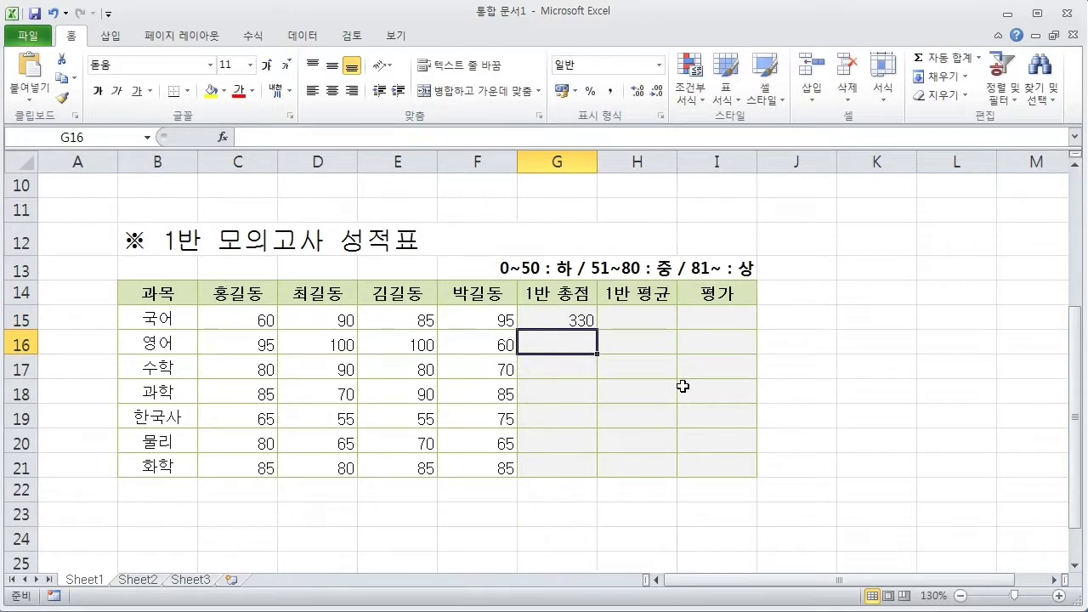
Calculate the 국어 average in H15 with the formula =AVERAGE(C15:F15).
{"action": "key", "text": "Up"}
{"action": "key", "text": "Right"}
{"action": "type", "text": "=AV"}
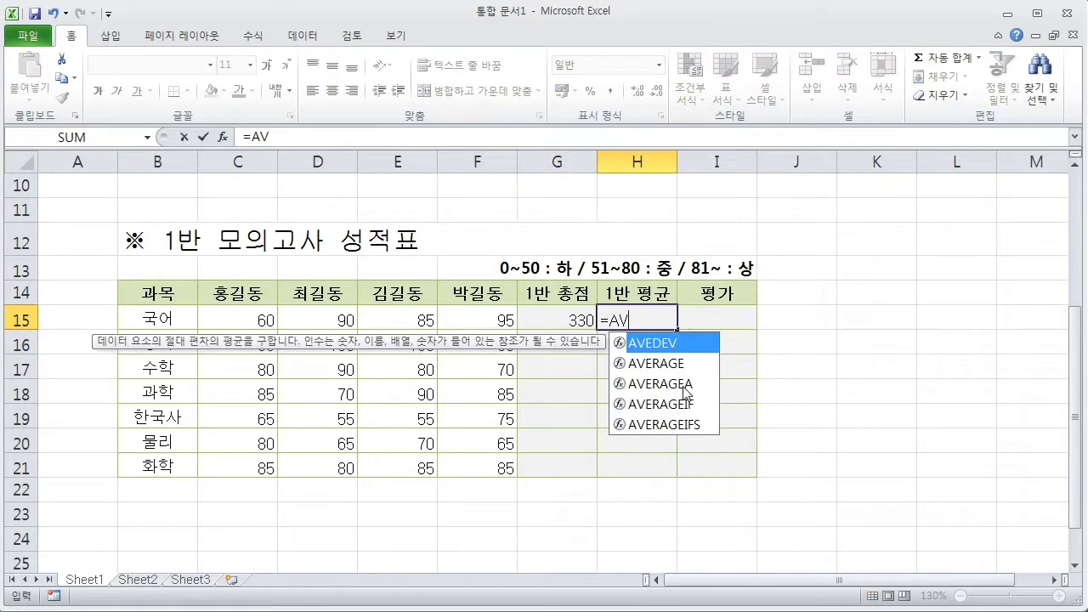
{"action": "type", "text": "ERAGE("}
{"action": "key", "text": "Left"}
{"action": "key", "text": "Left"}
{"action": "key", "text": "Left"}
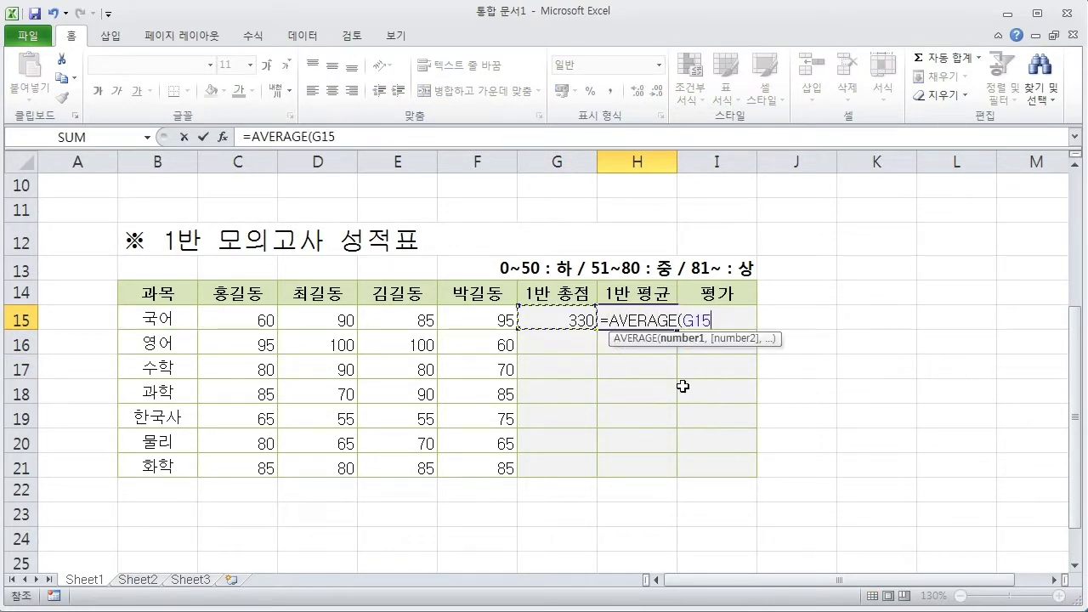
{"action": "key", "text": "shift+Right"}
{"action": "key", "text": "shift+Left"}
{"action": "key", "text": "shift+Left"}
{"action": "type", "text": ")"}
{"action": "key", "text": "Return"}
{"action": "key", "text": "Up"}
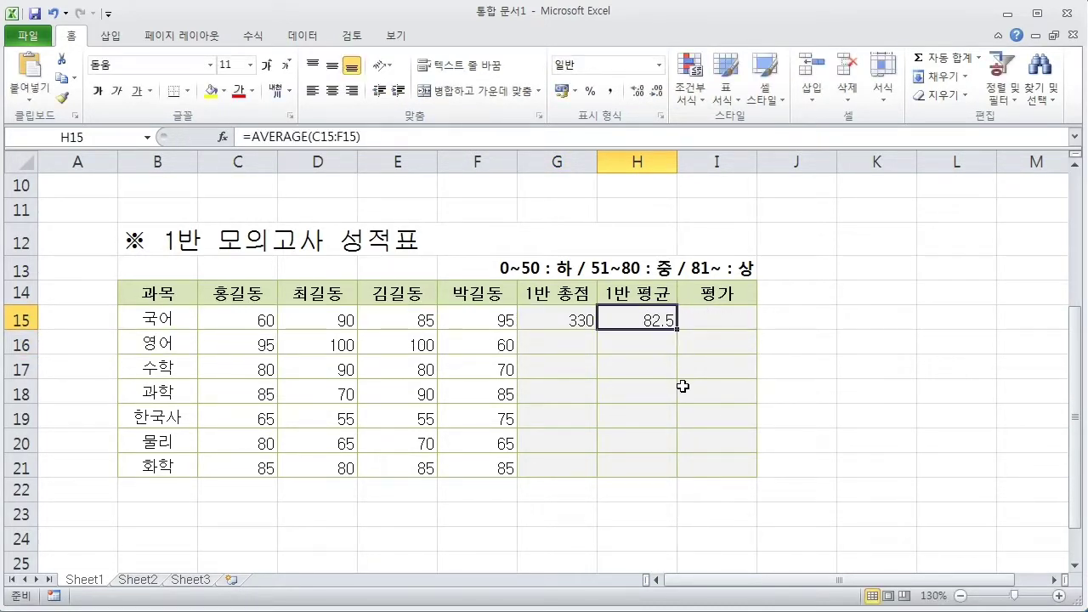
Copy the total and average formulas from G15:H15 down through row 21.
{"action": "key", "text": "Left"}
{"action": "key", "text": "shift+Right"}
{"action": "left_click_drag", "start_coordinate": [677, 329], "coordinate": [701, 467]}
{"action": "left_click", "coordinate": [703, 323]}
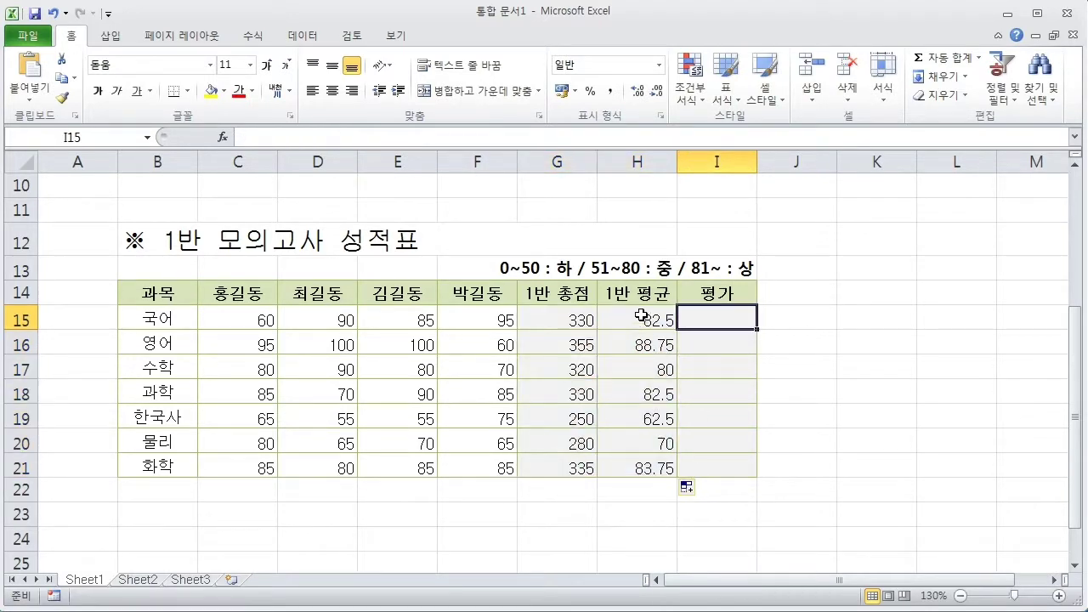
Format the 1반 평균 values in H15:H21 to one decimal place and select I15.
{"action": "left_click_drag", "start_coordinate": [639, 316], "coordinate": [631, 464]}
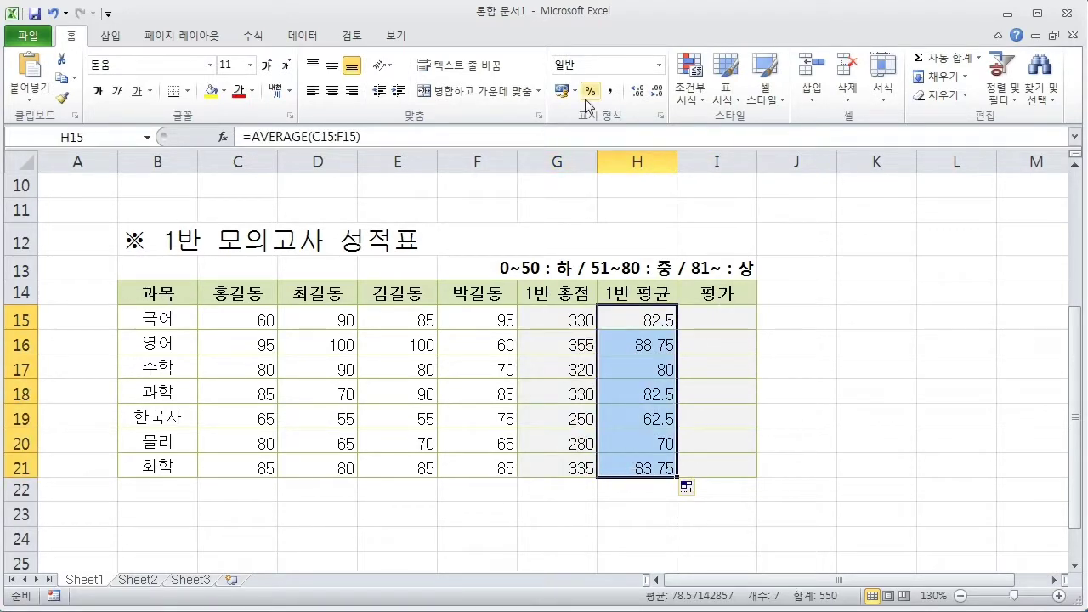
{"action": "left_click", "coordinate": [638, 91]}
{"action": "left_click", "coordinate": [657, 90]}
{"action": "left_click", "coordinate": [704, 316]}
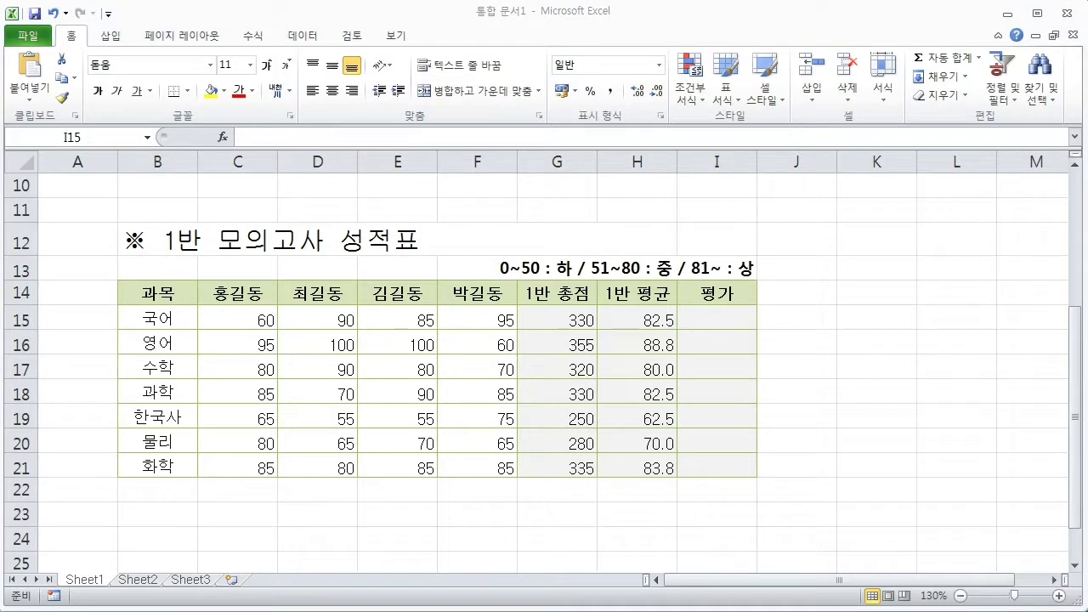
Open a blank drawing board over the sheet and handwrite the IF syntax =IF(조건, 참, 거짓).
{"action": "mouse_move", "coordinate": [1079, 514]}
{"action": "left_mouse_down"}
{"action": "mouse_move", "coordinate": [894, 520]}
{"action": "mouse_move", "coordinate": [354, 581]}
{"action": "left_mouse_up"}
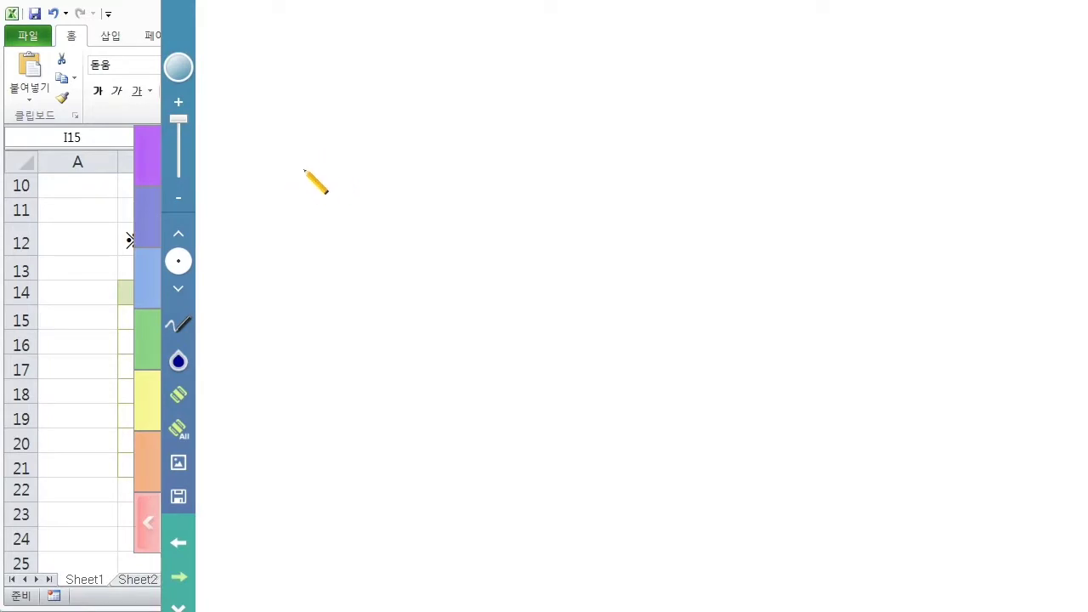
{"action": "mouse_move", "coordinate": [267, 166]}
{"action": "left_mouse_down"}
{"action": "mouse_move", "coordinate": [304, 164]}
{"action": "mouse_move", "coordinate": [286, 199]}
{"action": "left_mouse_up"}
{"action": "mouse_move", "coordinate": [270, 204]}
{"action": "left_mouse_down"}
{"action": "mouse_move", "coordinate": [303, 198]}
{"action": "mouse_move", "coordinate": [335, 162]}
{"action": "mouse_move", "coordinate": [314, 204]}
{"action": "left_mouse_up"}
{"action": "left_click_drag", "start_coordinate": [333, 178], "coordinate": [334, 199]}
{"action": "left_click_drag", "start_coordinate": [222, 186], "coordinate": [250, 194]}
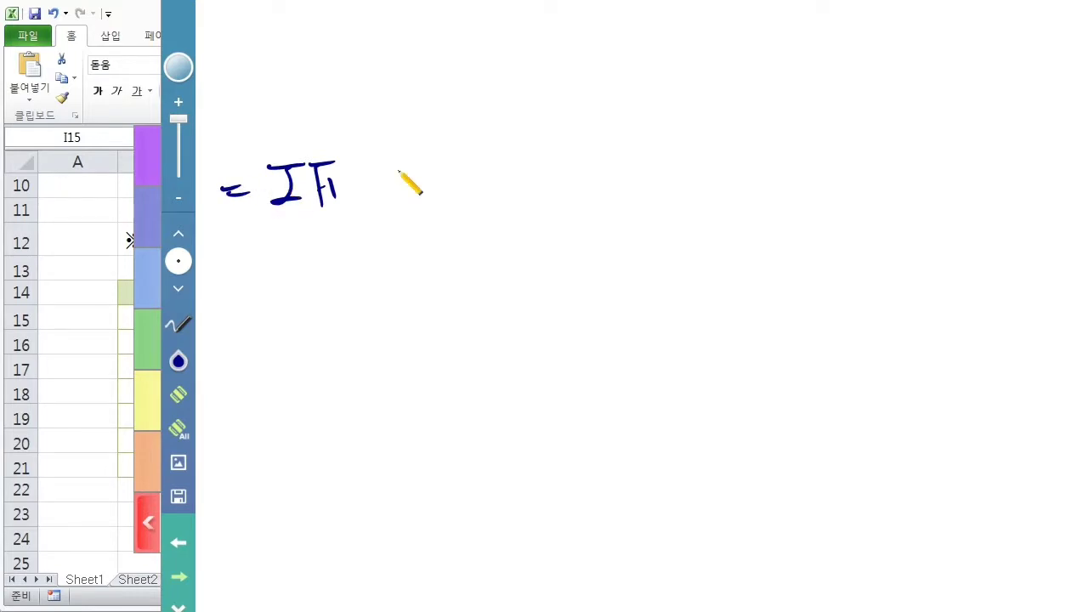
{"action": "left_click_drag", "start_coordinate": [370, 156], "coordinate": [363, 192]}
{"action": "mouse_move", "coordinate": [389, 159]}
{"action": "left_mouse_down"}
{"action": "mouse_move", "coordinate": [413, 165]}
{"action": "mouse_move", "coordinate": [384, 180]}
{"action": "left_mouse_up"}
{"action": "left_click_drag", "start_coordinate": [396, 170], "coordinate": [416, 182]}
{"action": "mouse_move", "coordinate": [431, 156]}
{"action": "left_mouse_down"}
{"action": "mouse_move", "coordinate": [448, 153]}
{"action": "mouse_move", "coordinate": [439, 170]}
{"action": "left_mouse_up"}
{"action": "left_click_drag", "start_coordinate": [459, 148], "coordinate": [460, 174]}
{"action": "left_click_drag", "start_coordinate": [444, 175], "coordinate": [490, 202]}
{"action": "left_click_drag", "start_coordinate": [519, 123], "coordinate": [537, 136]}
{"action": "left_click_drag", "start_coordinate": [525, 141], "coordinate": [515, 163]}
{"action": "left_click_drag", "start_coordinate": [523, 150], "coordinate": [546, 158]}
{"action": "left_click_drag", "start_coordinate": [547, 143], "coordinate": [554, 141]}
{"action": "left_click_drag", "start_coordinate": [528, 160], "coordinate": [583, 179]}
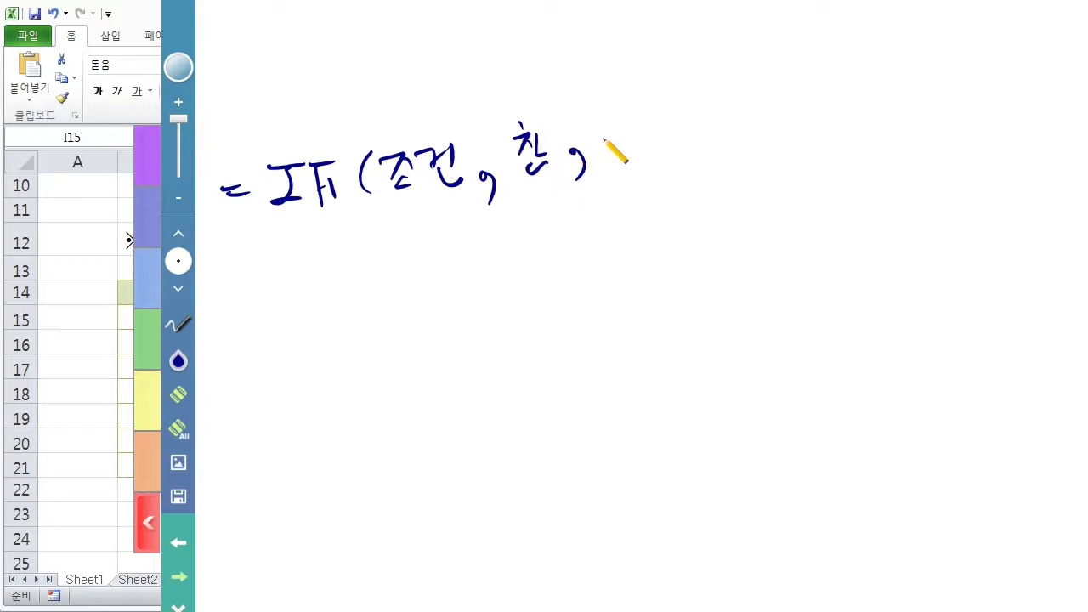
{"action": "mouse_move", "coordinate": [597, 122]}
{"action": "left_mouse_down"}
{"action": "mouse_move", "coordinate": [610, 153]}
{"action": "mouse_move", "coordinate": [627, 135]}
{"action": "left_mouse_up"}
{"action": "mouse_move", "coordinate": [629, 116]}
{"action": "left_mouse_down"}
{"action": "mouse_move", "coordinate": [630, 153]}
{"action": "mouse_move", "coordinate": [648, 152]}
{"action": "left_mouse_up"}
{"action": "left_click_drag", "start_coordinate": [655, 134], "coordinate": [664, 149]}
{"action": "left_click_drag", "start_coordinate": [668, 112], "coordinate": [675, 146]}
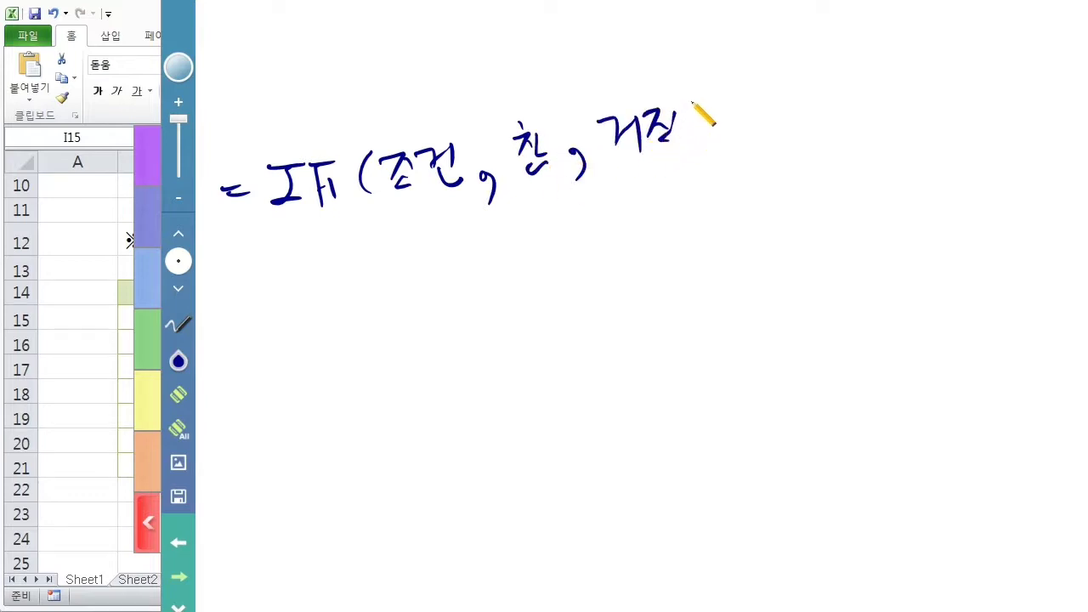
{"action": "left_click_drag", "start_coordinate": [691, 92], "coordinate": [710, 140]}
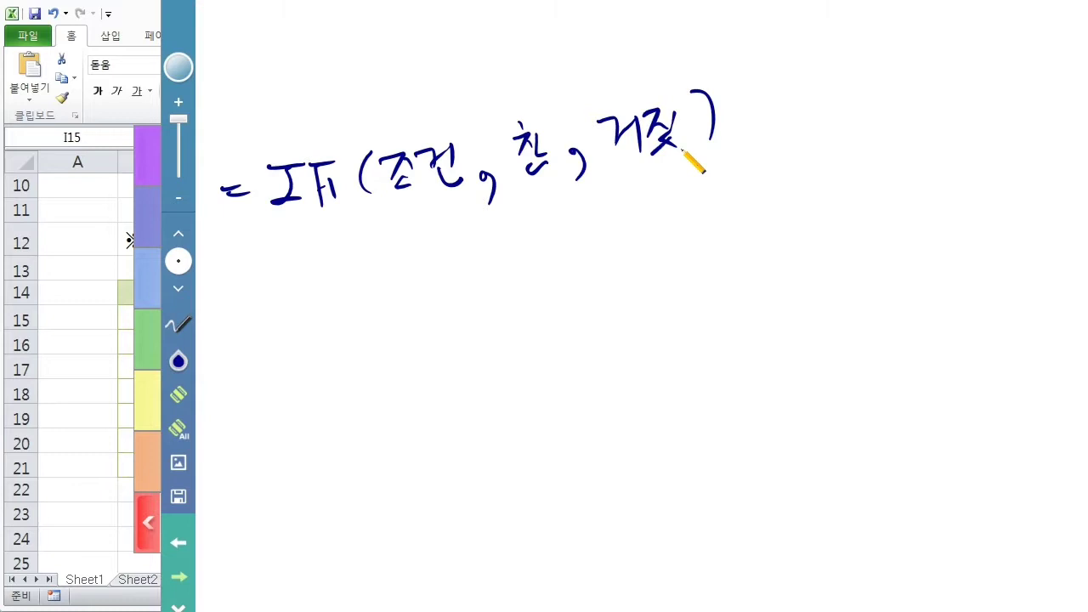
Handwrite the example grading rule below the syntax: 값 90이상 상, 80이상 중, 하.
{"action": "left_click_drag", "start_coordinate": [261, 294], "coordinate": [286, 323]}
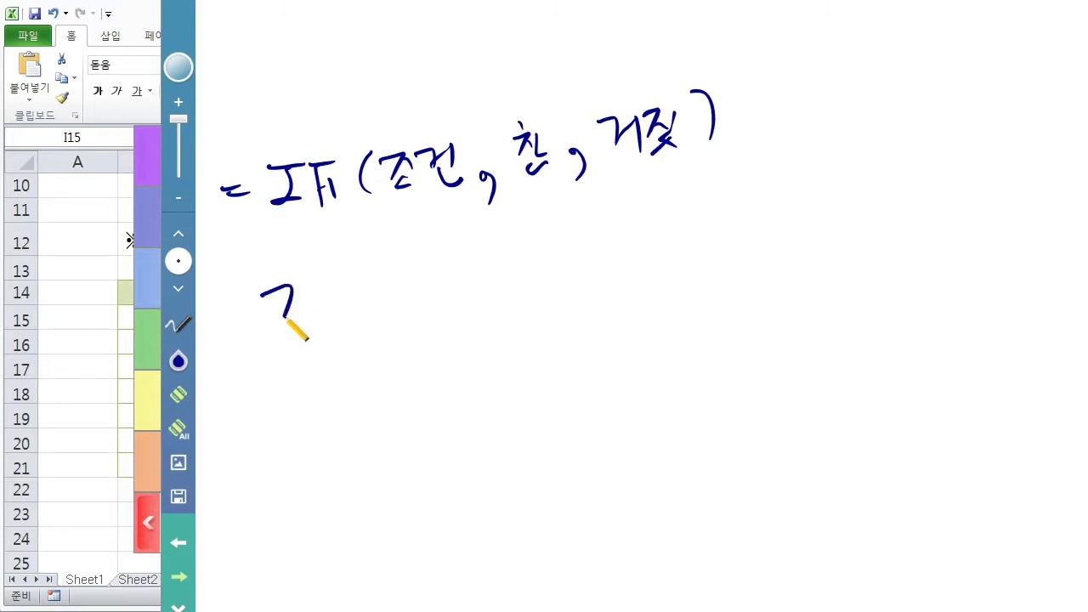
{"action": "mouse_move", "coordinate": [305, 282]}
{"action": "left_mouse_down"}
{"action": "mouse_move", "coordinate": [291, 357]}
{"action": "mouse_move", "coordinate": [339, 343]}
{"action": "left_mouse_up"}
{"action": "left_click_drag", "start_coordinate": [432, 289], "coordinate": [432, 328]}
{"action": "mouse_move", "coordinate": [466, 292]}
{"action": "left_mouse_down"}
{"action": "mouse_move", "coordinate": [457, 301]}
{"action": "mouse_move", "coordinate": [464, 294]}
{"action": "left_mouse_up"}
{"action": "left_click_drag", "start_coordinate": [506, 293], "coordinate": [503, 294]}
{"action": "left_click_drag", "start_coordinate": [511, 274], "coordinate": [516, 288]}
{"action": "left_click_drag", "start_coordinate": [558, 299], "coordinate": [554, 302]}
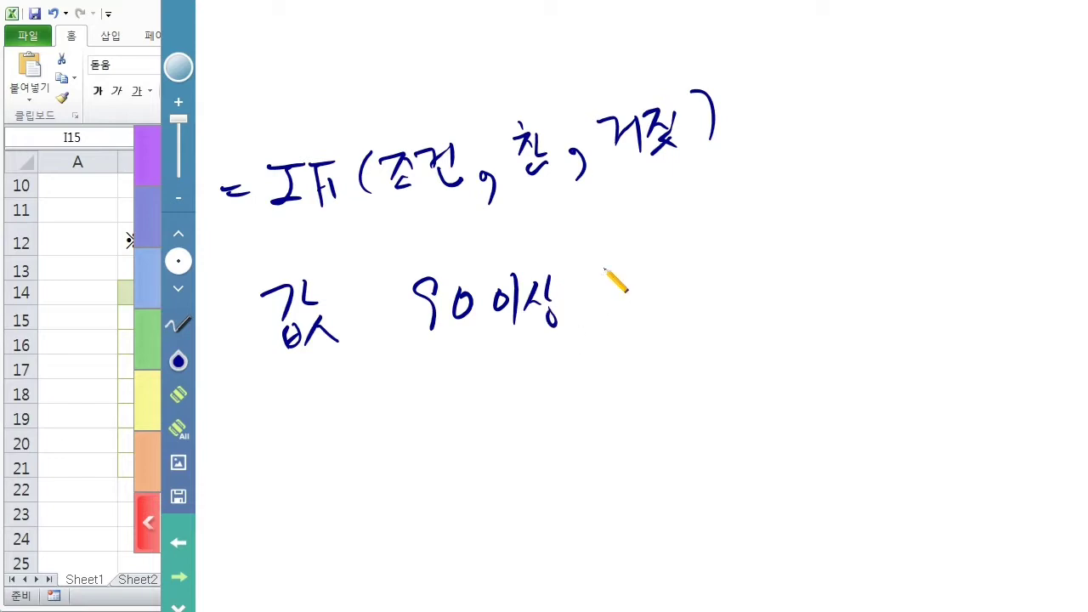
{"action": "left_click_drag", "start_coordinate": [633, 260], "coordinate": [646, 294]}
{"action": "mouse_move", "coordinate": [654, 261]}
{"action": "left_mouse_down"}
{"action": "mouse_move", "coordinate": [649, 317]}
{"action": "mouse_move", "coordinate": [699, 316]}
{"action": "left_mouse_up"}
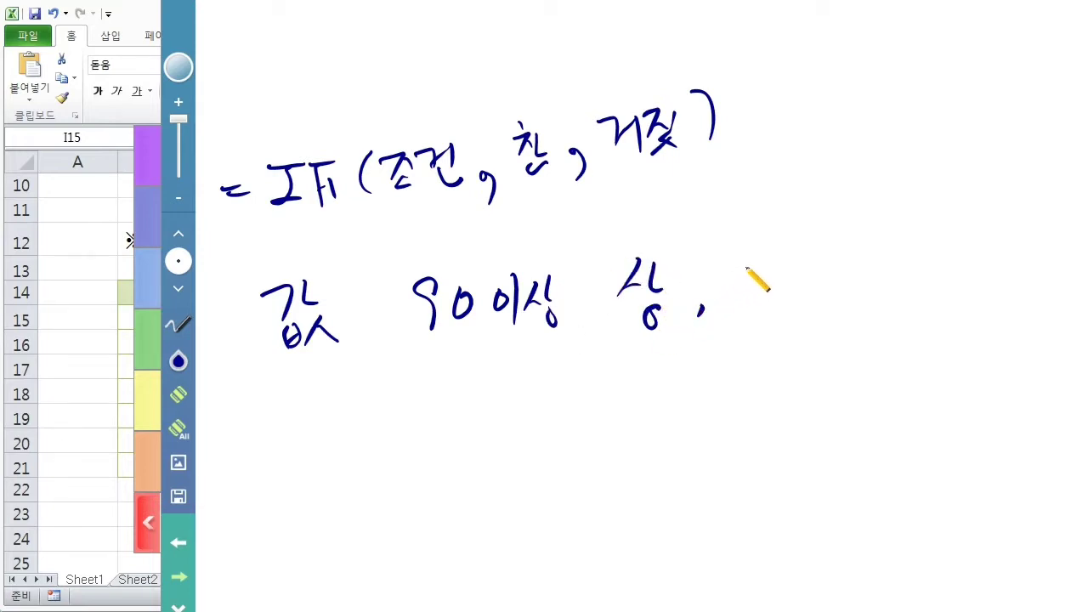
{"action": "mouse_move", "coordinate": [755, 274]}
{"action": "left_mouse_down"}
{"action": "mouse_move", "coordinate": [742, 289]}
{"action": "mouse_move", "coordinate": [814, 276]}
{"action": "left_mouse_up"}
{"action": "left_click_drag", "start_coordinate": [837, 263], "coordinate": [836, 294]}
{"action": "left_click_drag", "start_coordinate": [867, 248], "coordinate": [850, 292]}
{"action": "left_click_drag", "start_coordinate": [861, 271], "coordinate": [881, 289]}
{"action": "mouse_move", "coordinate": [906, 255]}
{"action": "left_mouse_down"}
{"action": "mouse_move", "coordinate": [930, 248]}
{"action": "mouse_move", "coordinate": [904, 280]}
{"action": "left_mouse_up"}
{"action": "left_click_drag", "start_coordinate": [901, 287], "coordinate": [945, 284]}
{"action": "mouse_move", "coordinate": [932, 287]}
{"action": "left_mouse_down"}
{"action": "mouse_move", "coordinate": [919, 302]}
{"action": "mouse_move", "coordinate": [930, 294]}
{"action": "mouse_move", "coordinate": [969, 308]}
{"action": "left_mouse_up"}
{"action": "left_click_drag", "start_coordinate": [1013, 253], "coordinate": [1027, 262]}
{"action": "left_click_drag", "start_coordinate": [1013, 275], "coordinate": [1010, 281]}
{"action": "left_click_drag", "start_coordinate": [1042, 241], "coordinate": [1042, 317]}
{"action": "left_click_drag", "start_coordinate": [1043, 275], "coordinate": [1059, 273]}
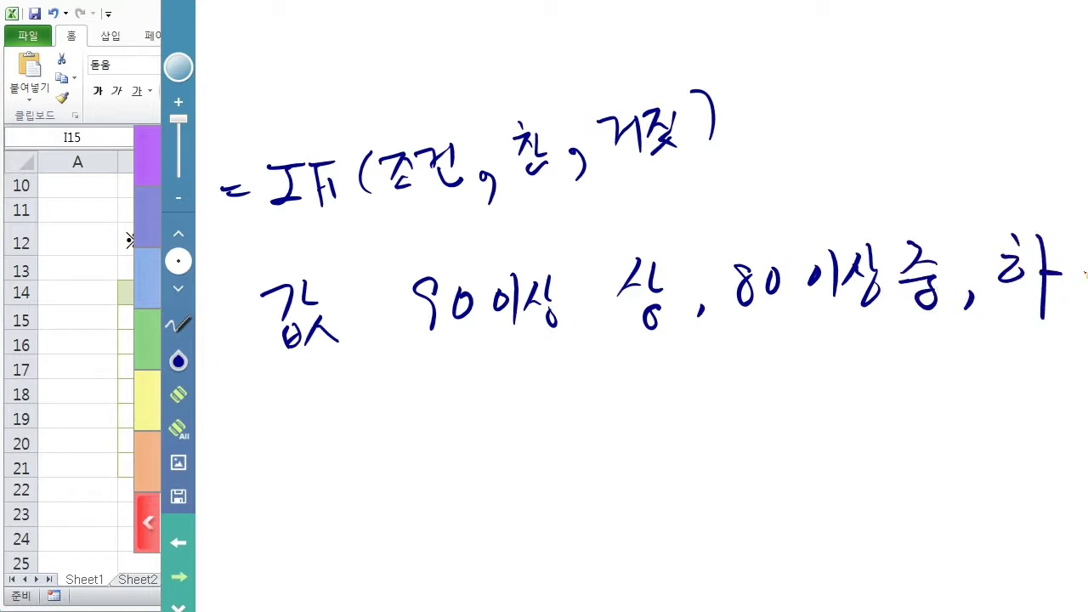
Circle the three possible grades 상, 중 and 하 in the handwritten rule.
{"action": "mouse_move", "coordinate": [674, 326]}
{"action": "left_mouse_down"}
{"action": "mouse_move", "coordinate": [599, 271]}
{"action": "mouse_move", "coordinate": [680, 322]}
{"action": "left_mouse_up"}
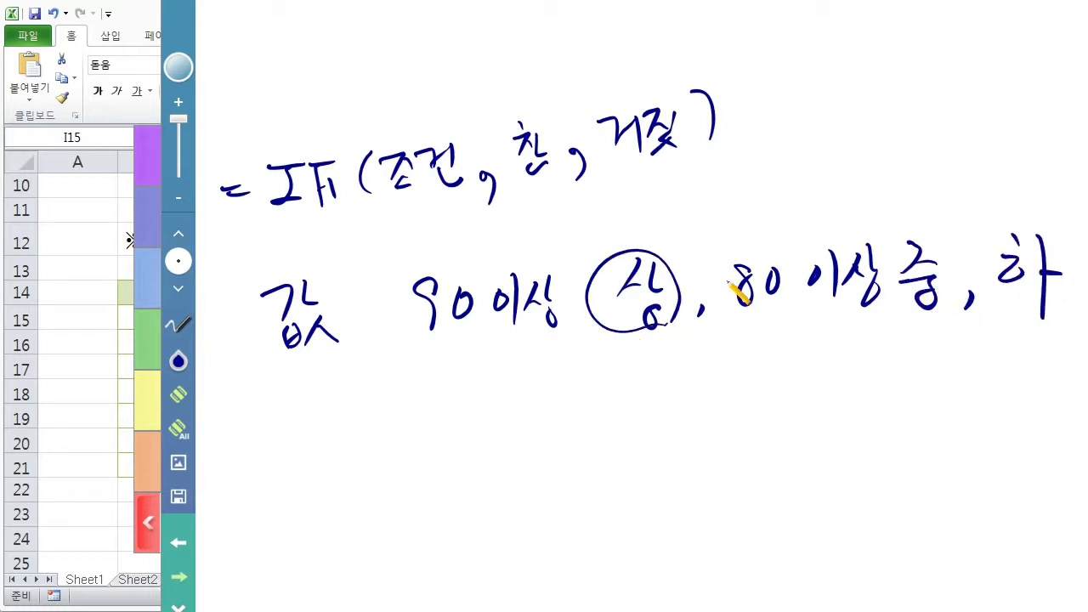
{"action": "left_click_drag", "start_coordinate": [891, 278], "coordinate": [945, 241]}
{"action": "mouse_move", "coordinate": [1030, 311]}
{"action": "left_mouse_down"}
{"action": "mouse_move", "coordinate": [1036, 233]}
{"action": "mouse_move", "coordinate": [1042, 318]}
{"action": "left_mouse_up"}
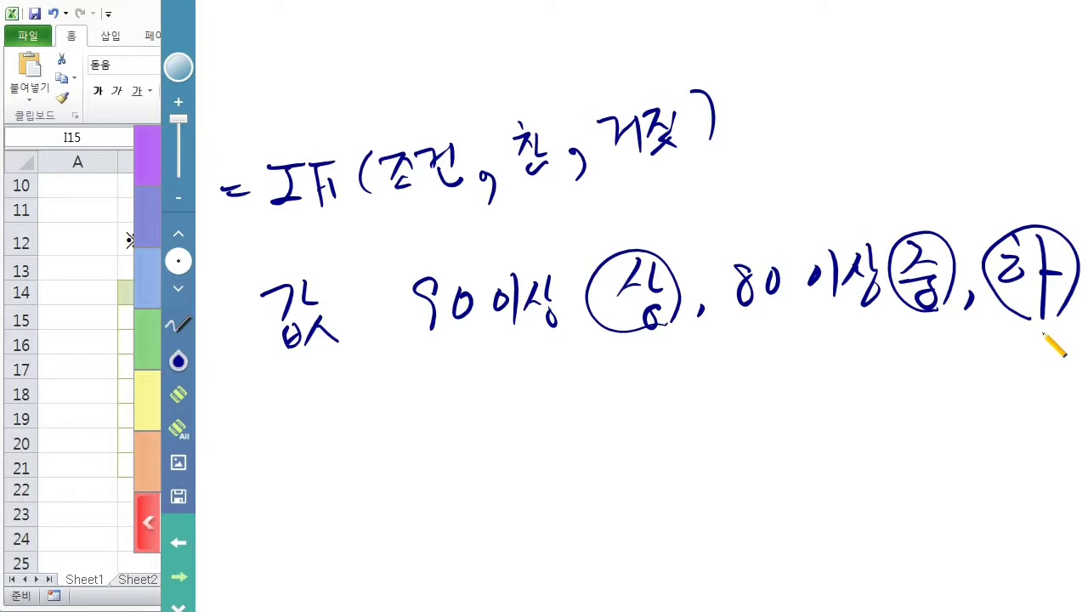
Handwrite the first part of the example formula, =IF(셀>=90,"상", and circle the 90 in the rule above it.
{"action": "mouse_move", "coordinate": [232, 409]}
{"action": "left_mouse_down"}
{"action": "mouse_move", "coordinate": [273, 406]}
{"action": "mouse_move", "coordinate": [277, 420]}
{"action": "mouse_move", "coordinate": [319, 394]}
{"action": "left_mouse_up"}
{"action": "mouse_move", "coordinate": [302, 397]}
{"action": "left_mouse_down"}
{"action": "mouse_move", "coordinate": [321, 444]}
{"action": "mouse_move", "coordinate": [359, 399]}
{"action": "mouse_move", "coordinate": [336, 447]}
{"action": "left_mouse_up"}
{"action": "left_click_drag", "start_coordinate": [338, 422], "coordinate": [358, 421]}
{"action": "left_click_drag", "start_coordinate": [395, 386], "coordinate": [385, 453]}
{"action": "mouse_move", "coordinate": [425, 395]}
{"action": "left_mouse_down"}
{"action": "mouse_move", "coordinate": [429, 425]}
{"action": "mouse_move", "coordinate": [465, 443]}
{"action": "left_mouse_up"}
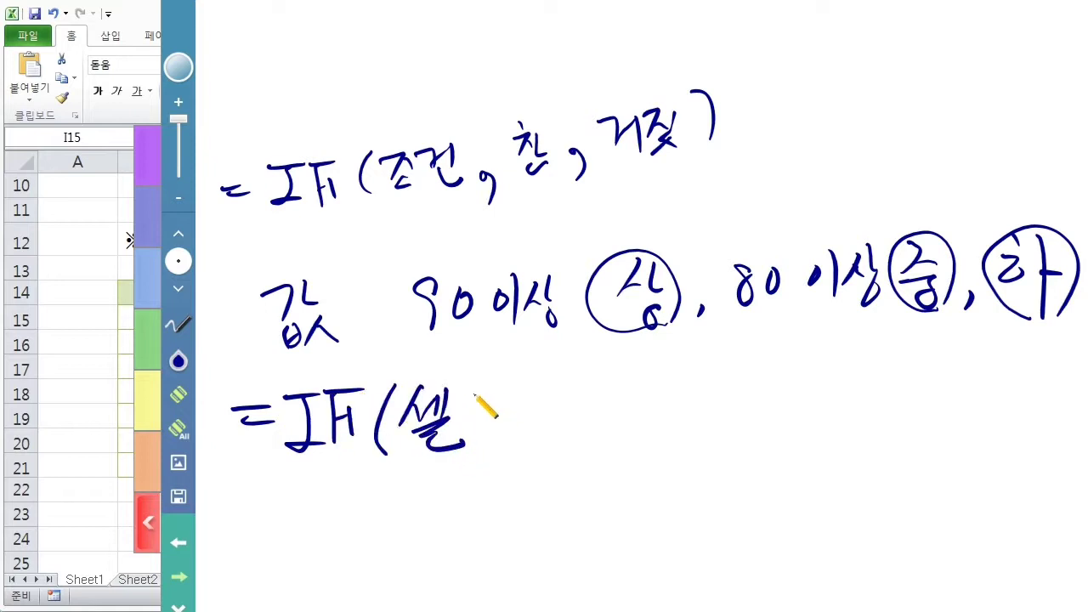
{"action": "left_click_drag", "start_coordinate": [473, 396], "coordinate": [466, 444]}
{"action": "left_click_drag", "start_coordinate": [506, 408], "coordinate": [543, 406]}
{"action": "left_click_drag", "start_coordinate": [507, 422], "coordinate": [544, 418]}
{"action": "mouse_move", "coordinate": [454, 325]}
{"action": "left_mouse_down"}
{"action": "mouse_move", "coordinate": [394, 304]}
{"action": "mouse_move", "coordinate": [496, 313]}
{"action": "left_mouse_up"}
{"action": "left_click_drag", "start_coordinate": [578, 384], "coordinate": [569, 442]}
{"action": "mouse_move", "coordinate": [597, 416]}
{"action": "left_mouse_down"}
{"action": "mouse_move", "coordinate": [607, 403]}
{"action": "mouse_move", "coordinate": [613, 410]}
{"action": "mouse_move", "coordinate": [625, 470]}
{"action": "left_mouse_up"}
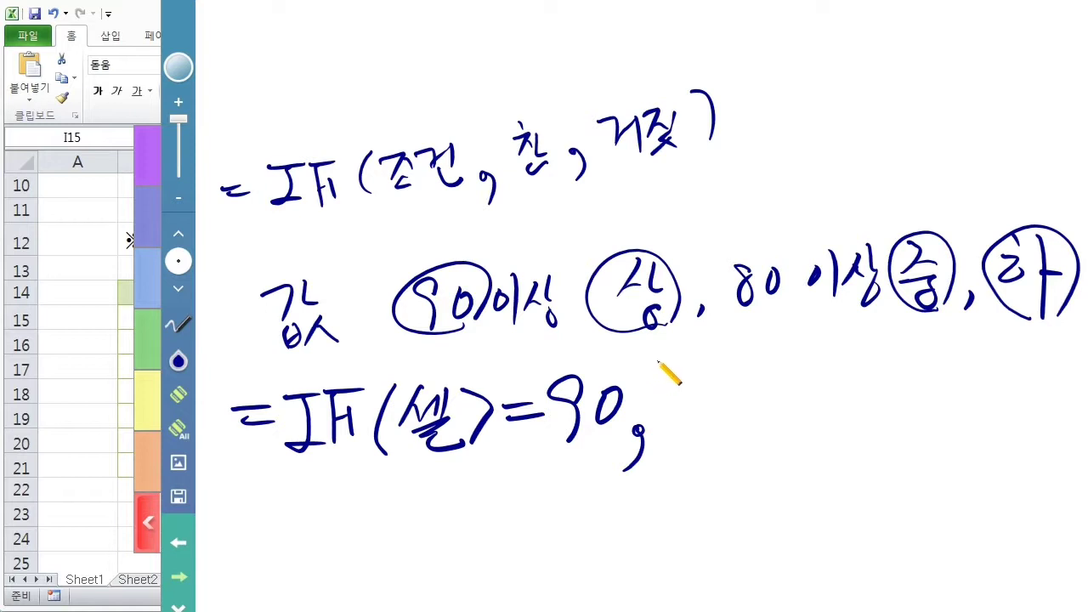
{"action": "left_click_drag", "start_coordinate": [676, 373], "coordinate": [674, 392]}
{"action": "left_click_drag", "start_coordinate": [686, 373], "coordinate": [691, 397]}
{"action": "left_click_drag", "start_coordinate": [699, 384], "coordinate": [712, 396]}
{"action": "left_click_drag", "start_coordinate": [714, 357], "coordinate": [716, 401]}
{"action": "mouse_move", "coordinate": [716, 385]}
{"action": "left_mouse_down"}
{"action": "mouse_move", "coordinate": [725, 384]}
{"action": "mouse_move", "coordinate": [698, 409]}
{"action": "left_mouse_up"}
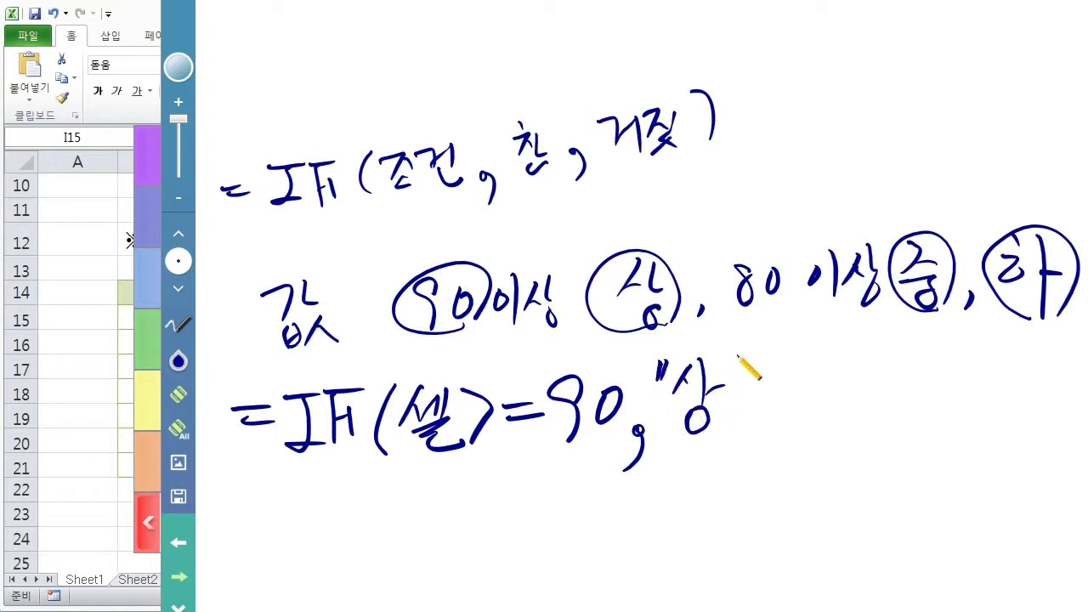
{"action": "left_click_drag", "start_coordinate": [733, 362], "coordinate": [731, 384]}
{"action": "mouse_move", "coordinate": [746, 357]}
{"action": "left_mouse_down"}
{"action": "mouse_move", "coordinate": [765, 427]}
{"action": "mouse_move", "coordinate": [746, 456]}
{"action": "left_mouse_up"}
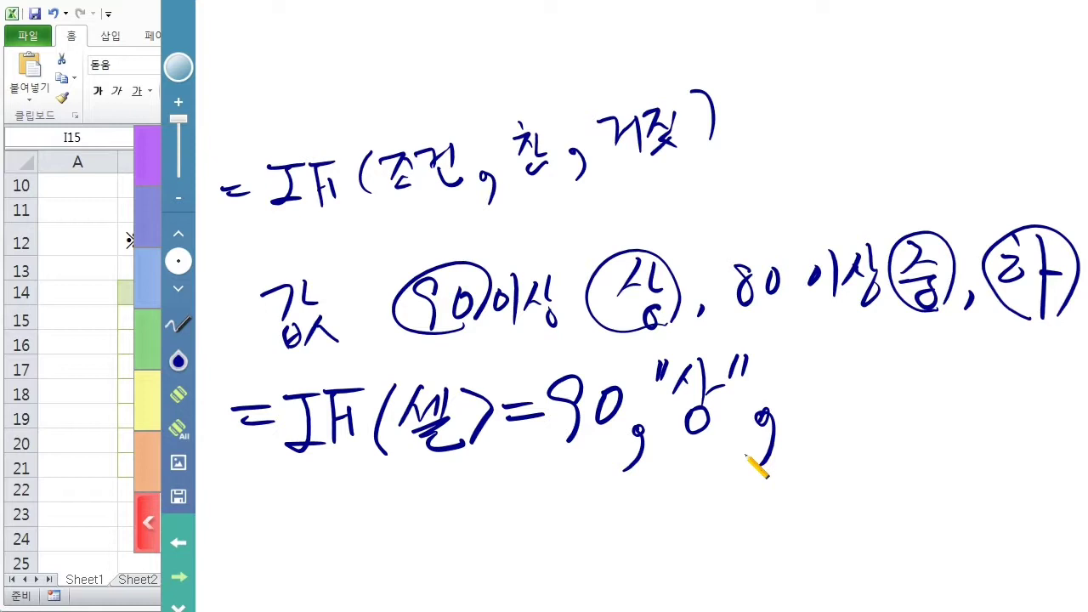
Tick the grades 중 and 하, and continue the handwritten formula with a nested IF(셀>=80.
{"action": "left_click_drag", "start_coordinate": [907, 182], "coordinate": [957, 196]}
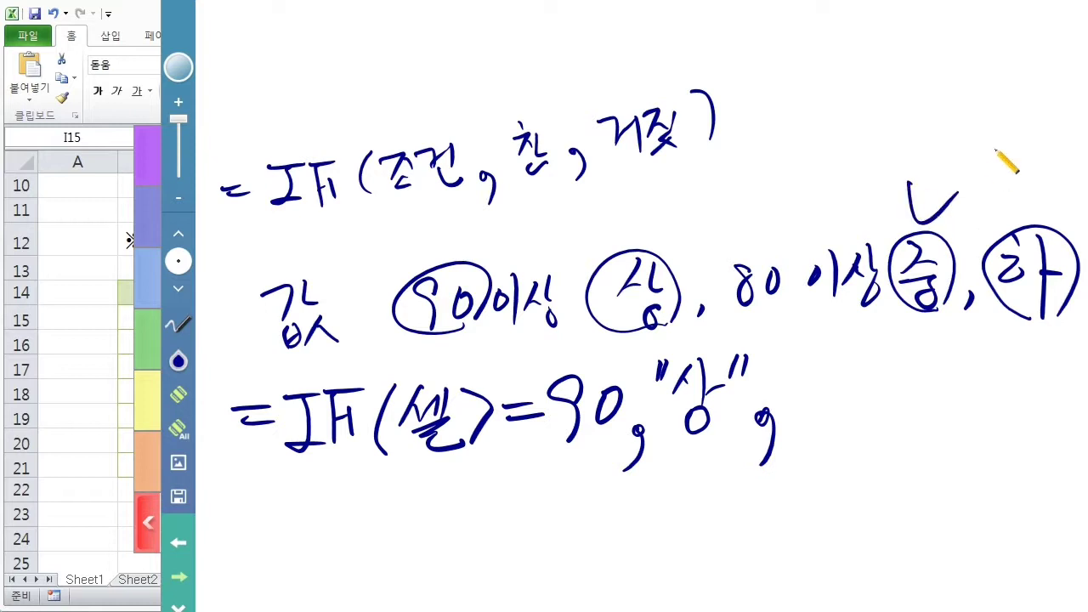
{"action": "left_click_drag", "start_coordinate": [1015, 171], "coordinate": [1050, 183]}
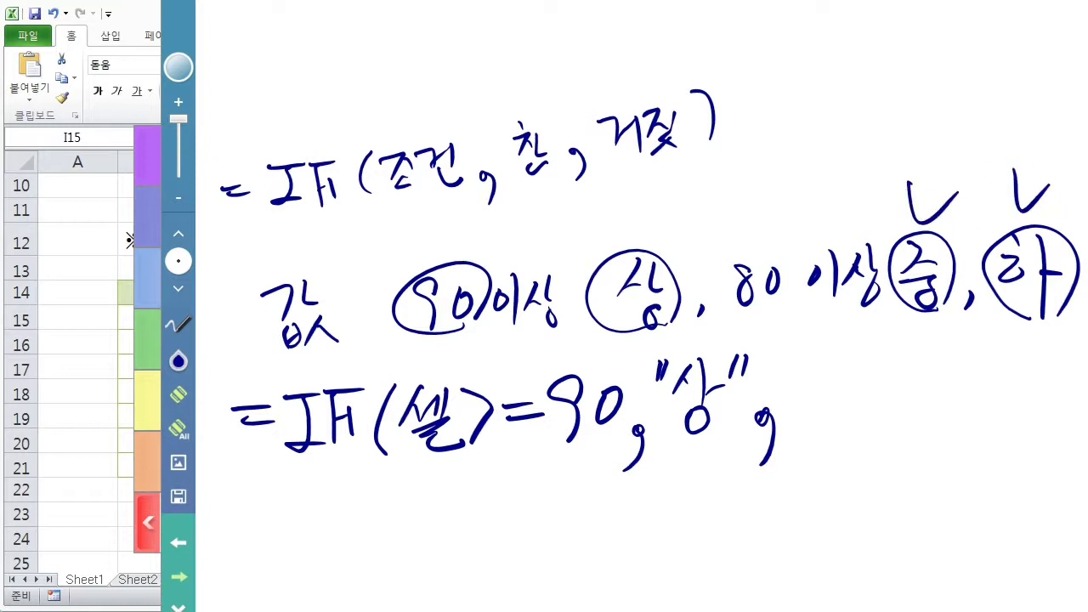
{"action": "left_click_drag", "start_coordinate": [796, 364], "coordinate": [833, 408]}
{"action": "mouse_move", "coordinate": [836, 361]}
{"action": "left_mouse_down"}
{"action": "mouse_move", "coordinate": [876, 359]}
{"action": "mouse_move", "coordinate": [841, 421]}
{"action": "left_mouse_up"}
{"action": "left_click_drag", "start_coordinate": [857, 378], "coordinate": [855, 418]}
{"action": "left_click_drag", "start_coordinate": [907, 346], "coordinate": [895, 430]}
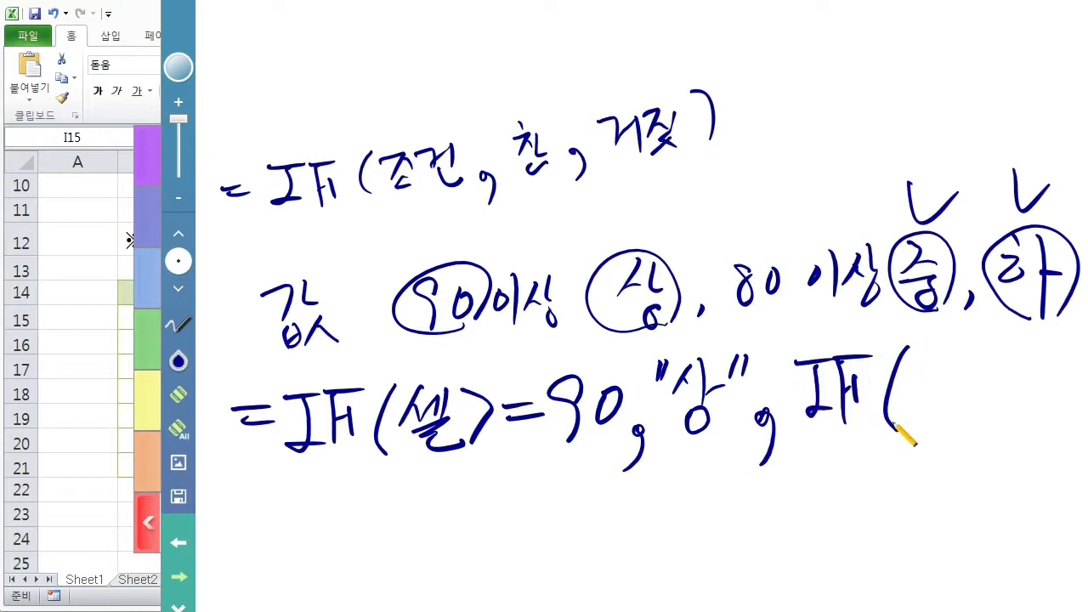
{"action": "mouse_move", "coordinate": [933, 357]}
{"action": "left_mouse_down"}
{"action": "mouse_move", "coordinate": [918, 396]}
{"action": "mouse_move", "coordinate": [971, 401]}
{"action": "mouse_move", "coordinate": [979, 418]}
{"action": "left_mouse_up"}
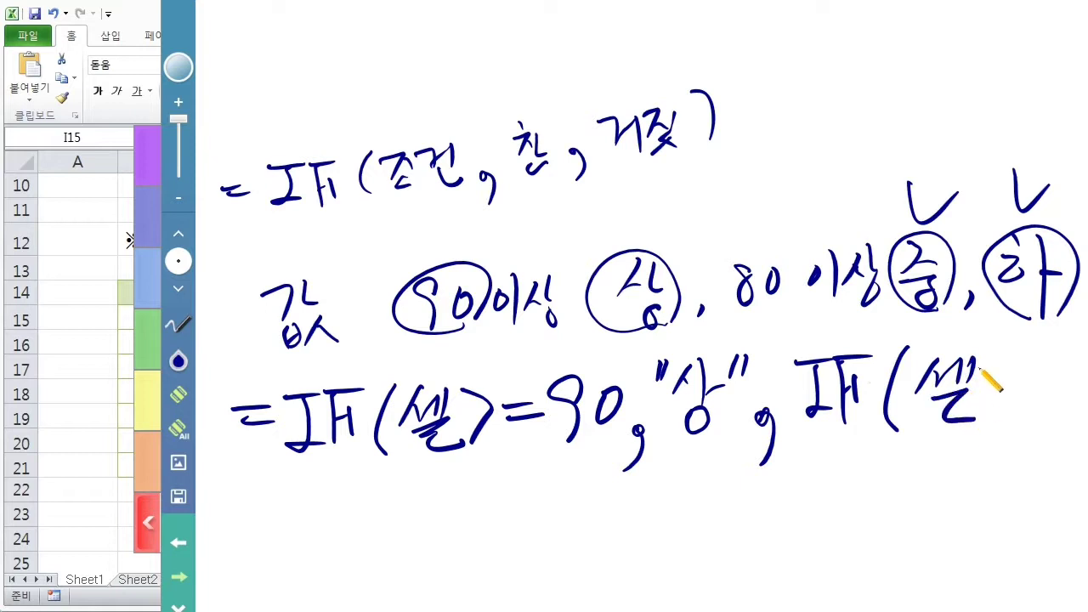
{"action": "mouse_move", "coordinate": [997, 371]}
{"action": "left_mouse_down"}
{"action": "mouse_move", "coordinate": [1018, 381]}
{"action": "mouse_move", "coordinate": [997, 419]}
{"action": "left_mouse_up"}
{"action": "left_click_drag", "start_coordinate": [1024, 379], "coordinate": [1050, 388]}
{"action": "mouse_move", "coordinate": [1073, 358]}
{"action": "left_mouse_down"}
{"action": "mouse_move", "coordinate": [1054, 408]}
{"action": "mouse_move", "coordinate": [1079, 383]}
{"action": "left_mouse_up"}
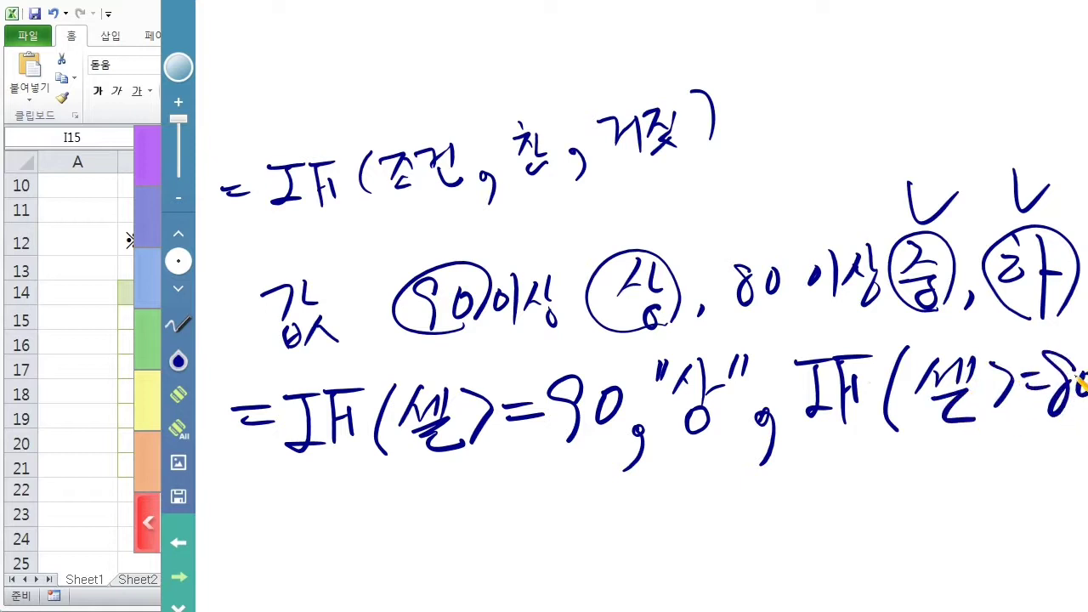
Complete the handwritten nested formula with ,"중",하, retracing both opening brackets and closing them with two brackets.
{"action": "left_click_drag", "start_coordinate": [736, 544], "coordinate": [732, 583]}
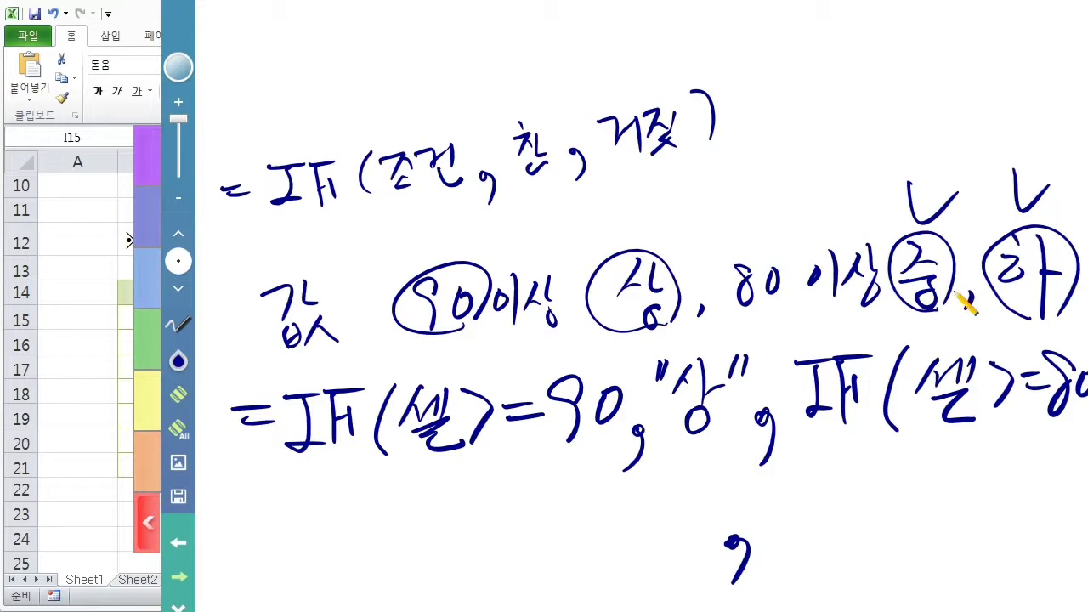
{"action": "left_click_drag", "start_coordinate": [776, 486], "coordinate": [778, 499]}
{"action": "mouse_move", "coordinate": [786, 485]}
{"action": "left_mouse_down"}
{"action": "mouse_move", "coordinate": [787, 497]}
{"action": "mouse_move", "coordinate": [825, 510]}
{"action": "mouse_move", "coordinate": [834, 553]}
{"action": "left_mouse_up"}
{"action": "left_click_drag", "start_coordinate": [862, 477], "coordinate": [887, 579]}
{"action": "left_click_drag", "start_coordinate": [942, 467], "coordinate": [952, 487]}
{"action": "left_click_drag", "start_coordinate": [935, 500], "coordinate": [933, 501]}
{"action": "left_click_drag", "start_coordinate": [963, 465], "coordinate": [960, 554]}
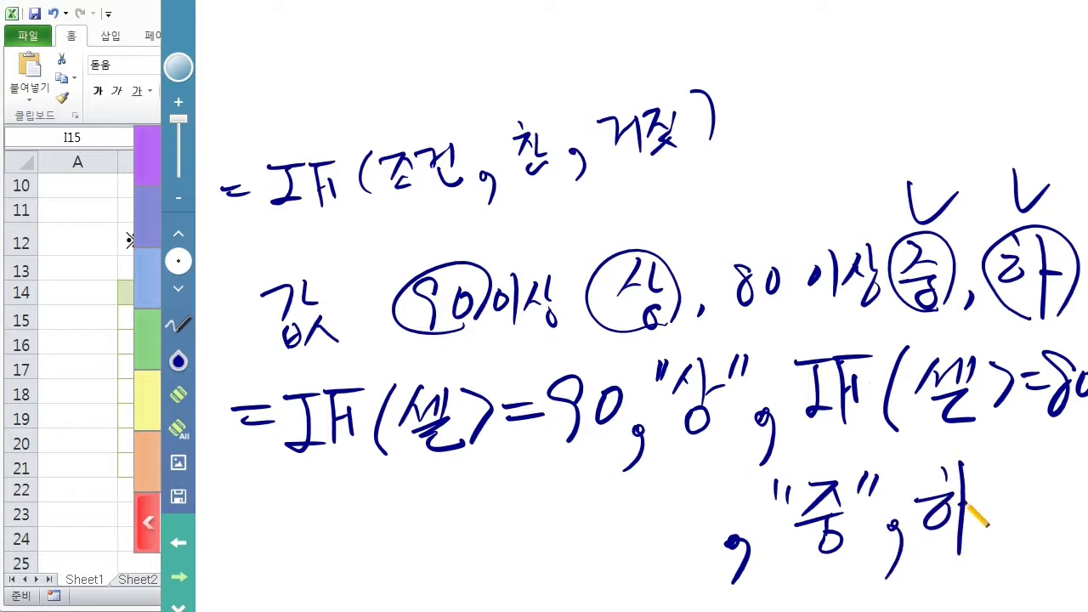
{"action": "left_click_drag", "start_coordinate": [967, 507], "coordinate": [1005, 498]}
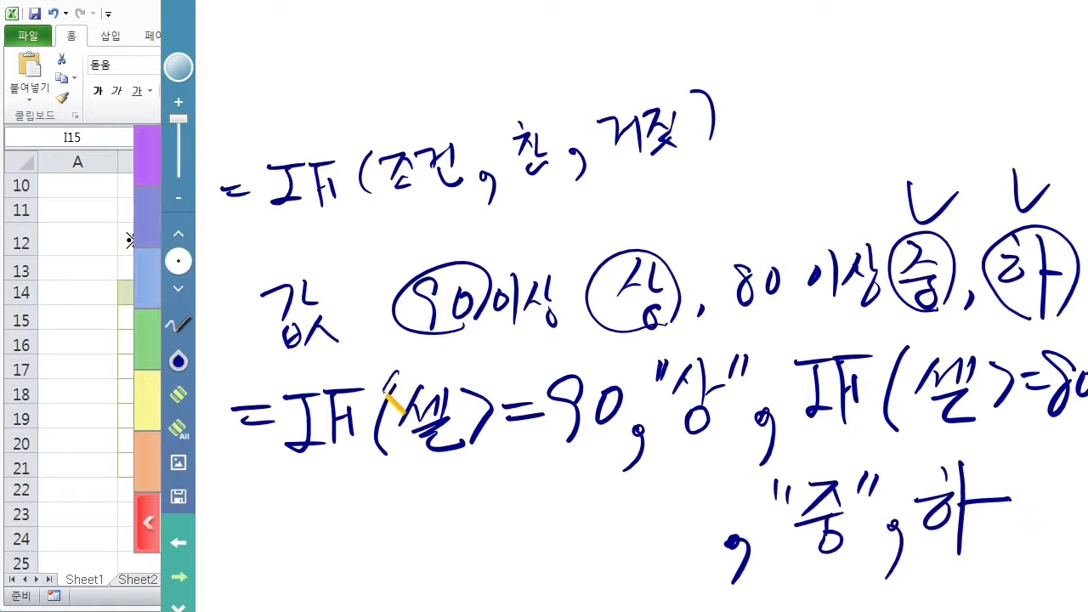
{"action": "left_click_drag", "start_coordinate": [382, 398], "coordinate": [373, 466]}
{"action": "left_click_drag", "start_coordinate": [904, 340], "coordinate": [896, 430]}
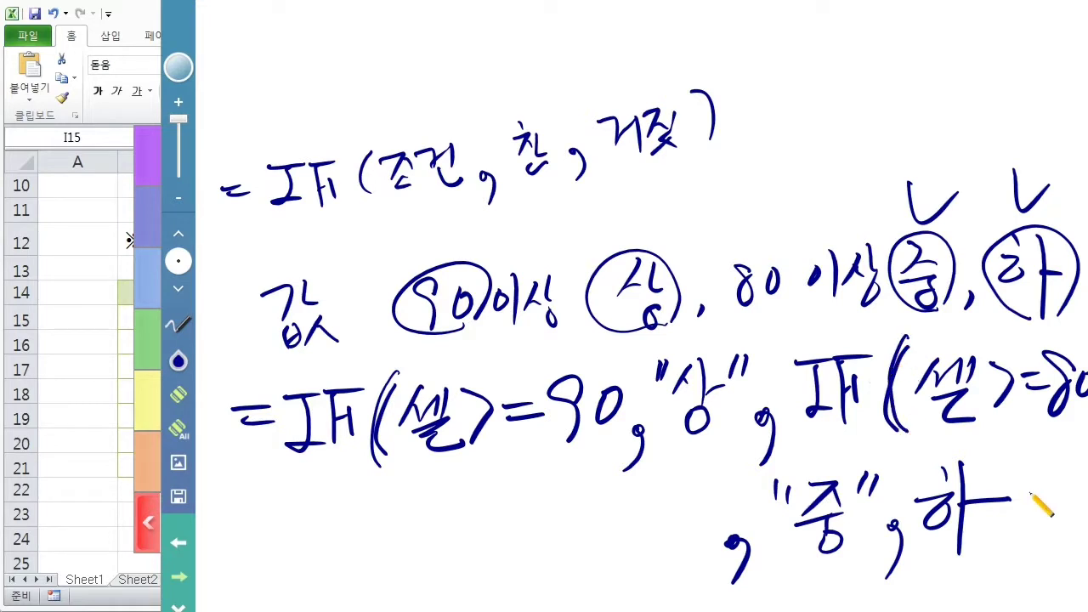
{"action": "mouse_move", "coordinate": [1031, 465]}
{"action": "left_mouse_down"}
{"action": "mouse_move", "coordinate": [1023, 549]}
{"action": "mouse_move", "coordinate": [1063, 520]}
{"action": "mouse_move", "coordinate": [1053, 530]}
{"action": "left_mouse_up"}
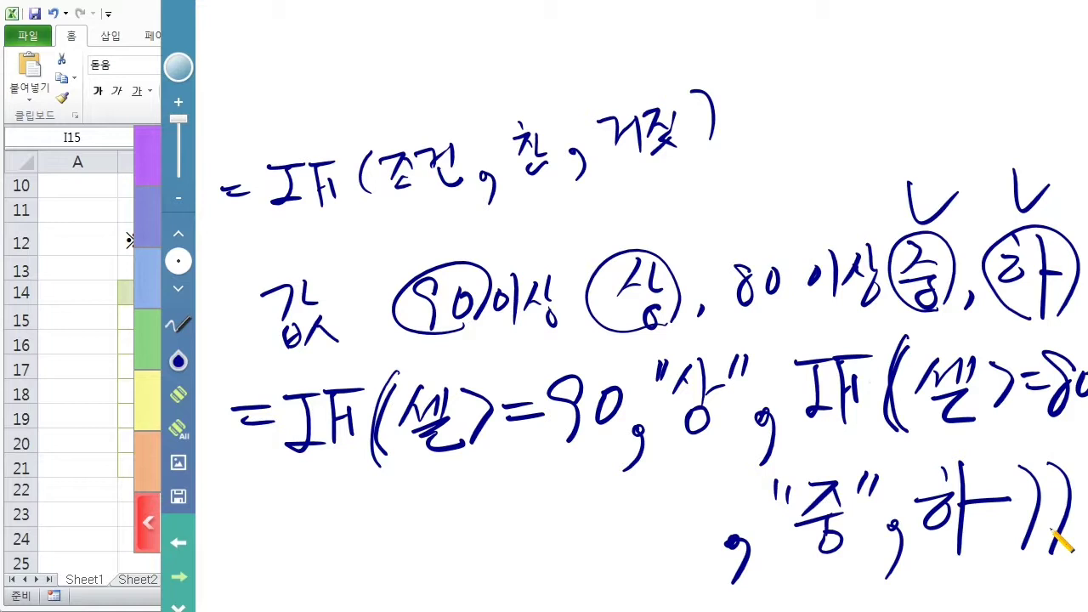
Circle 참 and 거짓 in the handwritten syntax, and leave the drawing board to return to the worksheet.
{"action": "mouse_move", "coordinate": [544, 194]}
{"action": "left_mouse_down"}
{"action": "mouse_move", "coordinate": [510, 136]}
{"action": "mouse_move", "coordinate": [565, 180]}
{"action": "left_mouse_up"}
{"action": "mouse_move", "coordinate": [680, 161]}
{"action": "left_mouse_down"}
{"action": "mouse_move", "coordinate": [692, 97]}
{"action": "mouse_move", "coordinate": [685, 161]}
{"action": "left_mouse_up"}
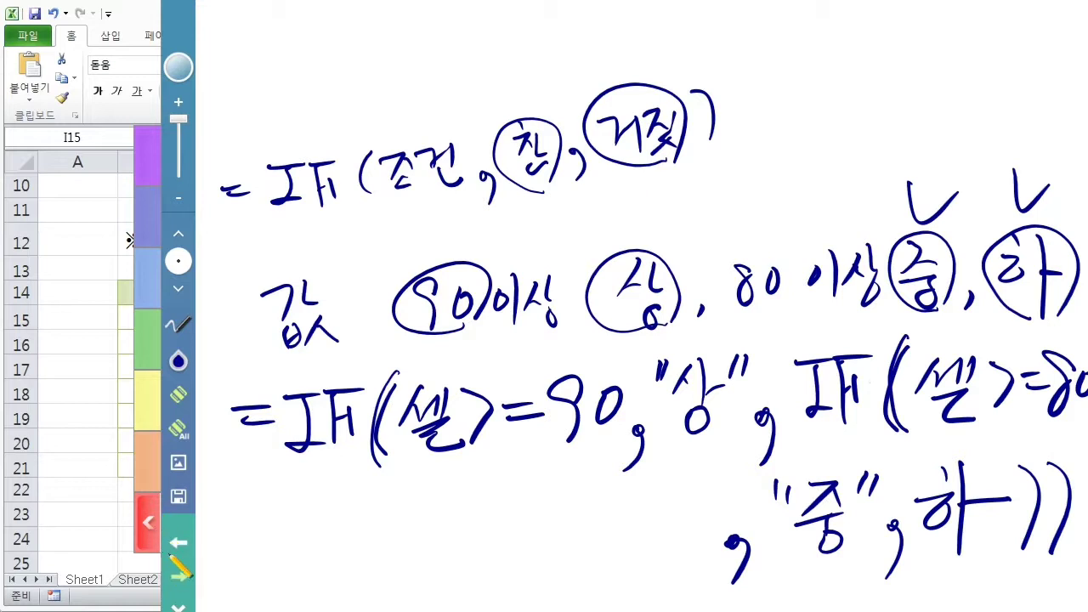
{"action": "left_click", "coordinate": [148, 524]}
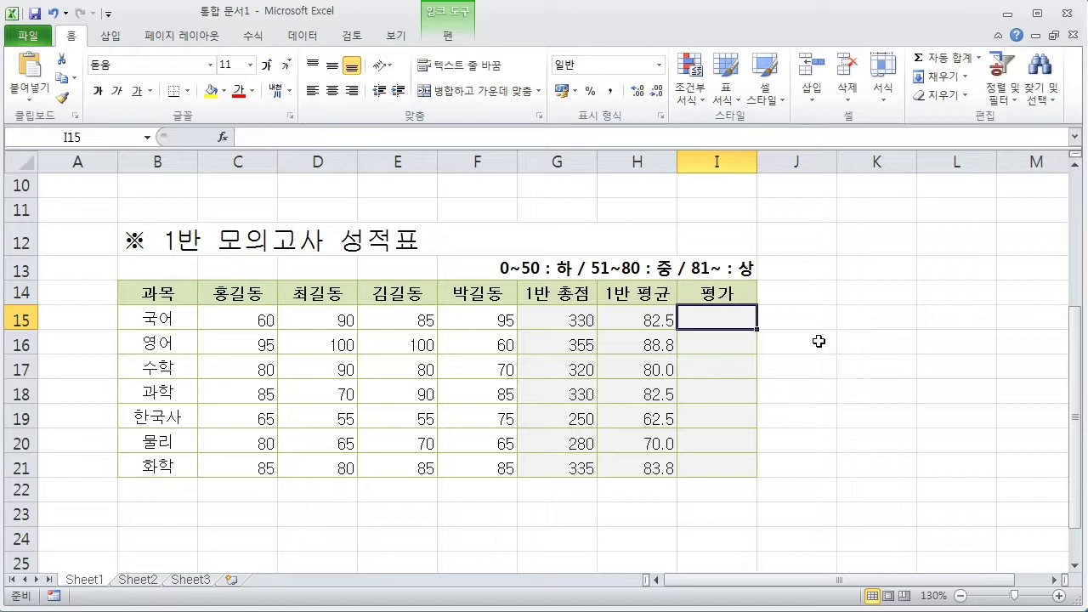
Begin the 국어 grade formula in I15 with =IF(H15>=81,"상", referring to the average in H15.
{"action": "type", "text": "=IF"}
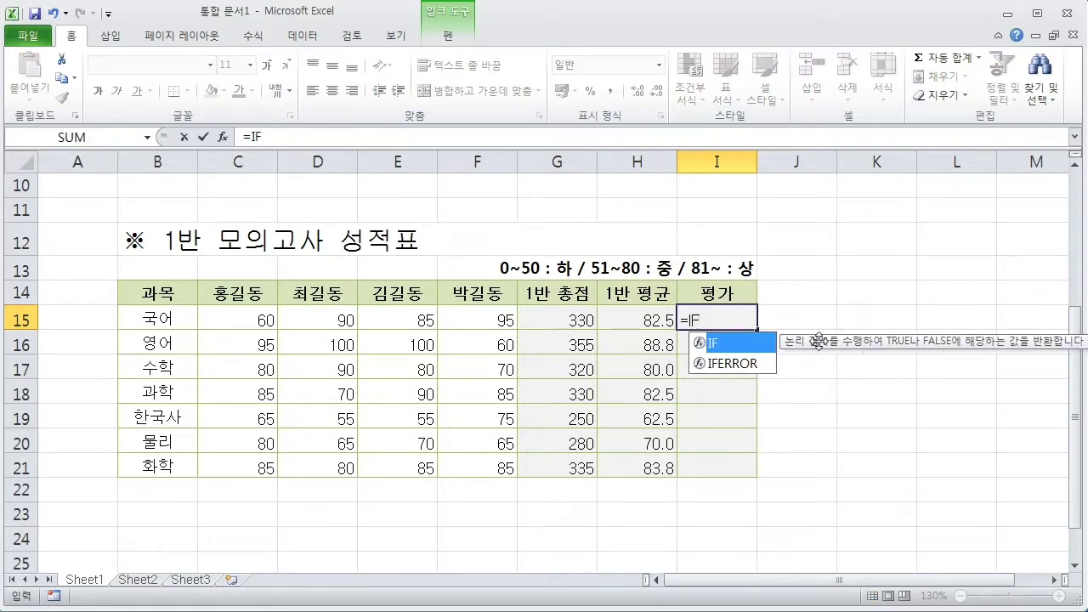
{"action": "type", "text": "("}
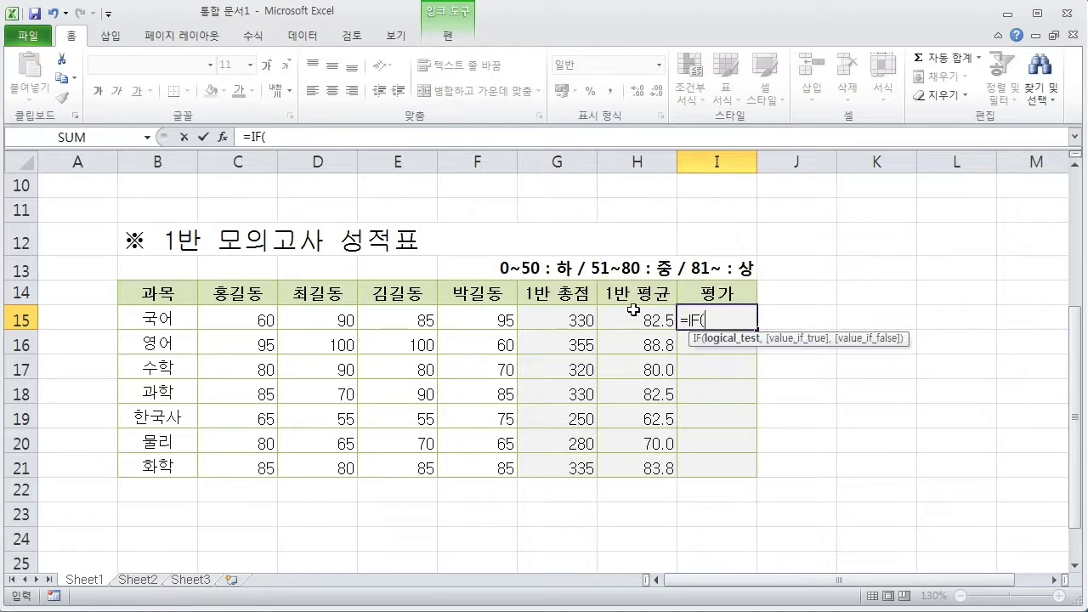
{"action": "left_click", "coordinate": [634, 311]}
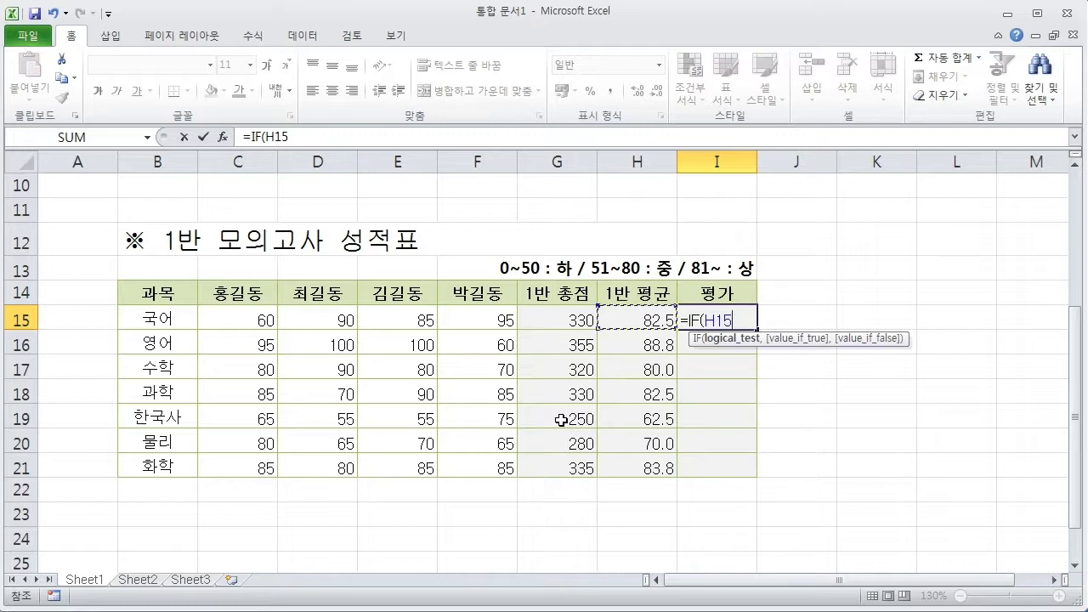
{"action": "type", "text": ">=8"}
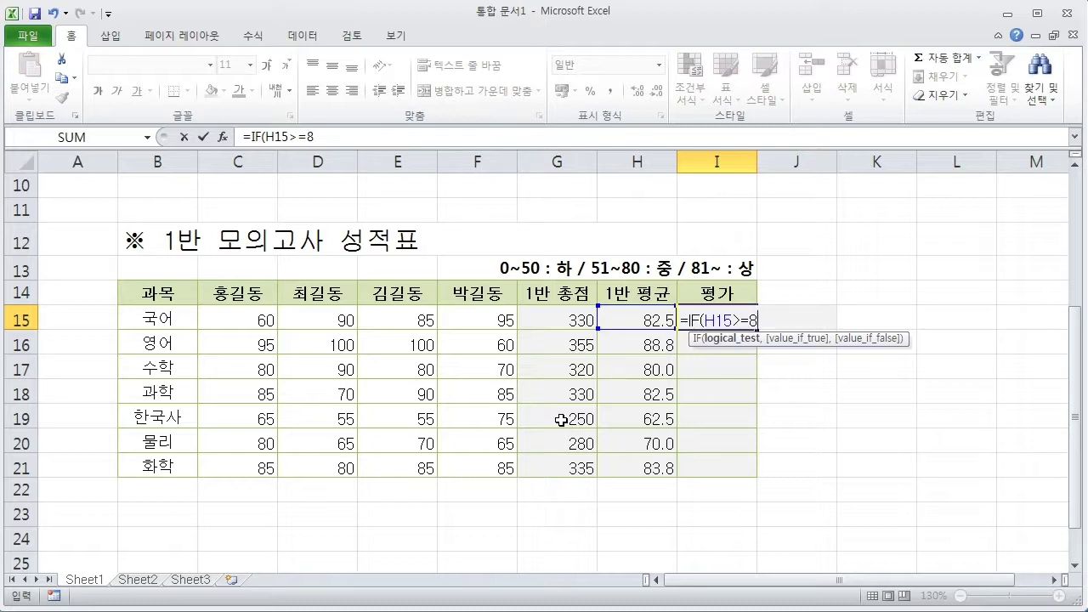
{"action": "type", "text": "1"}
{"action": "type", "text": ",\""}
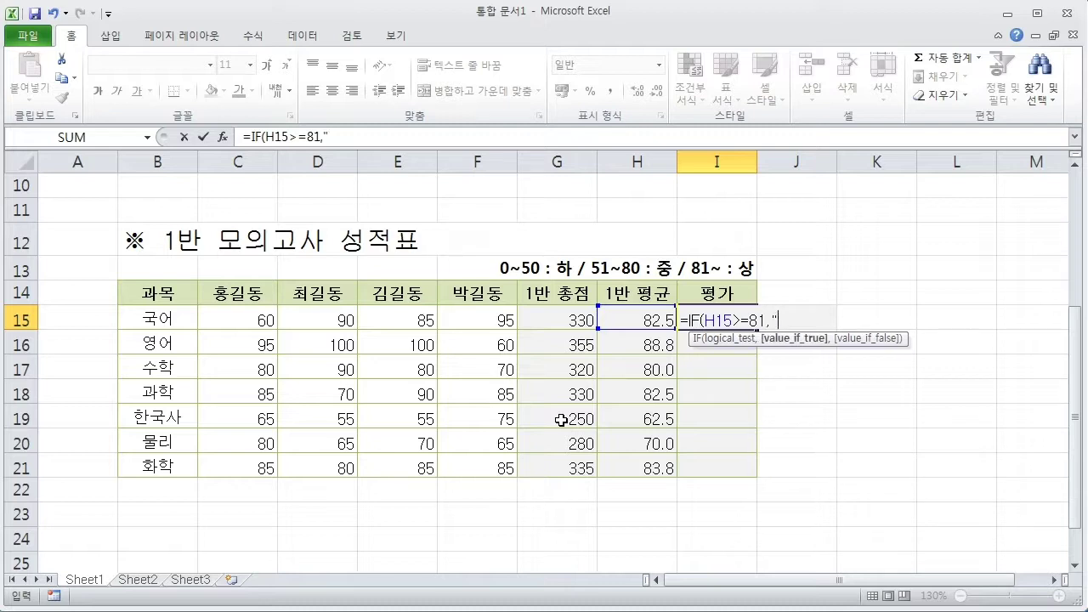
{"action": "type", "text": "상\","}
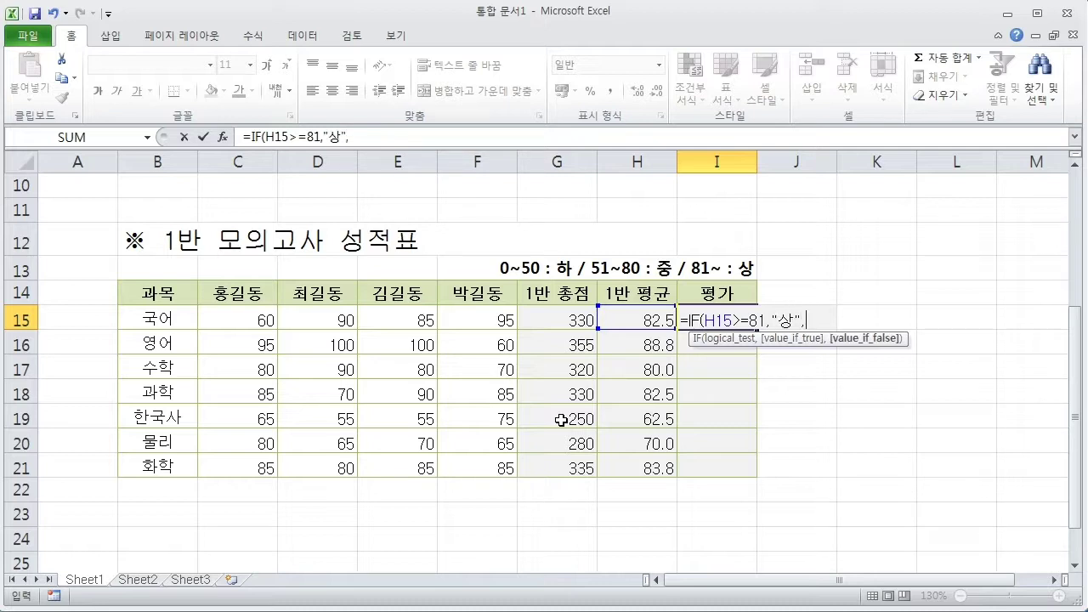
Mark the 81~ : 상 criterion above the table with a red freehand circle.
{"action": "key", "text": "ctrl+shift+d"}
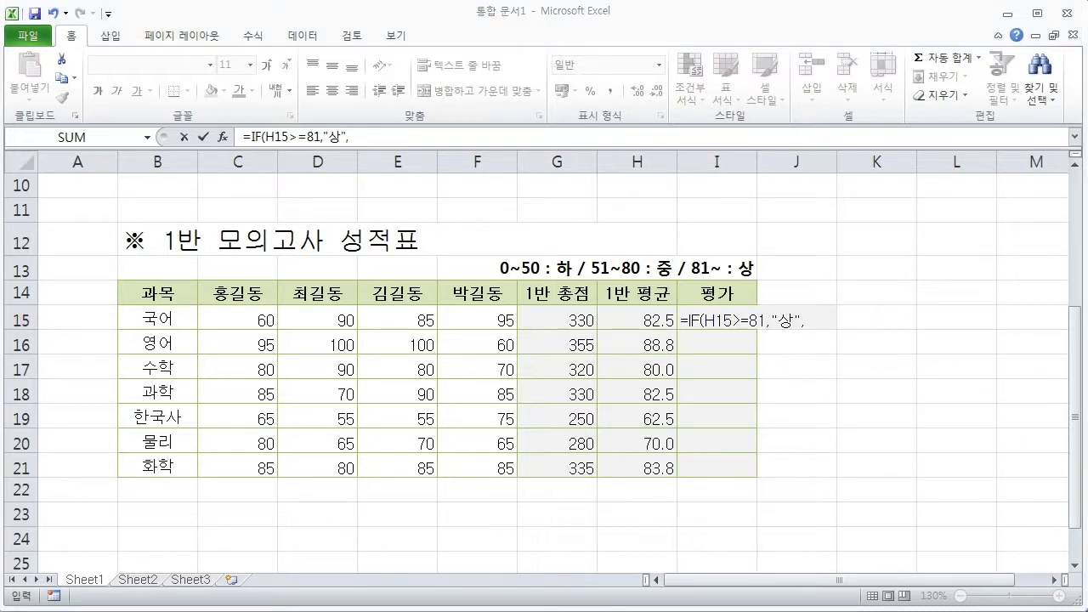
{"action": "mouse_move", "coordinate": [750, 273]}
{"action": "left_mouse_down"}
{"action": "mouse_move", "coordinate": [731, 287]}
{"action": "mouse_move", "coordinate": [718, 245]}
{"action": "mouse_move", "coordinate": [756, 286]}
{"action": "left_mouse_up"}
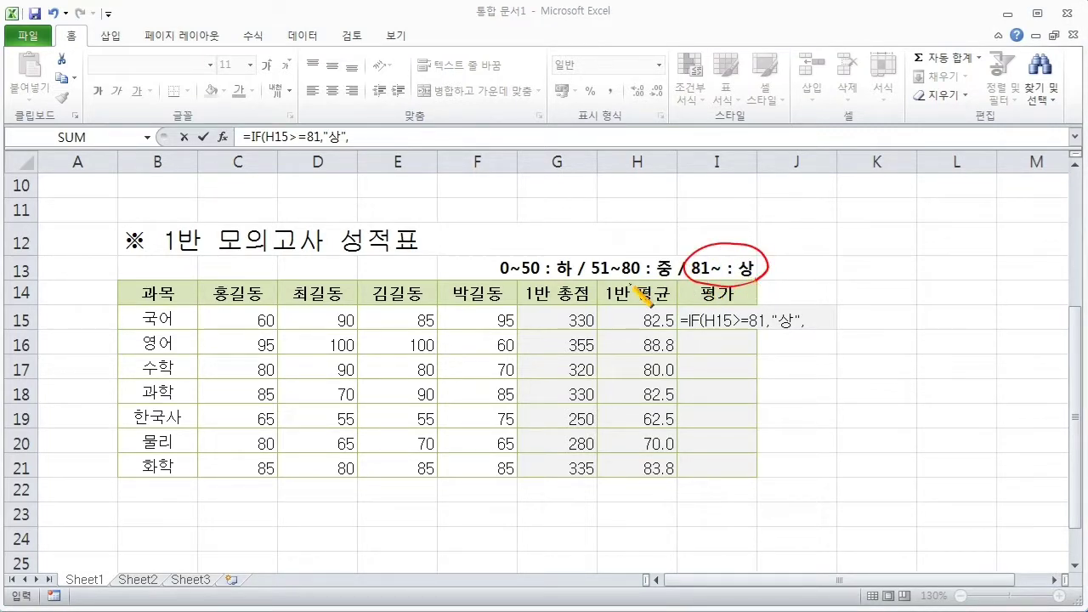
Circle the 51~80 : 중 and 0~50 : 하 criteria in red, and clear the markings to return to the formula.
{"action": "mouse_move", "coordinate": [667, 279]}
{"action": "left_mouse_down"}
{"action": "mouse_move", "coordinate": [636, 289]}
{"action": "mouse_move", "coordinate": [644, 244]}
{"action": "mouse_move", "coordinate": [671, 273]}
{"action": "left_mouse_up"}
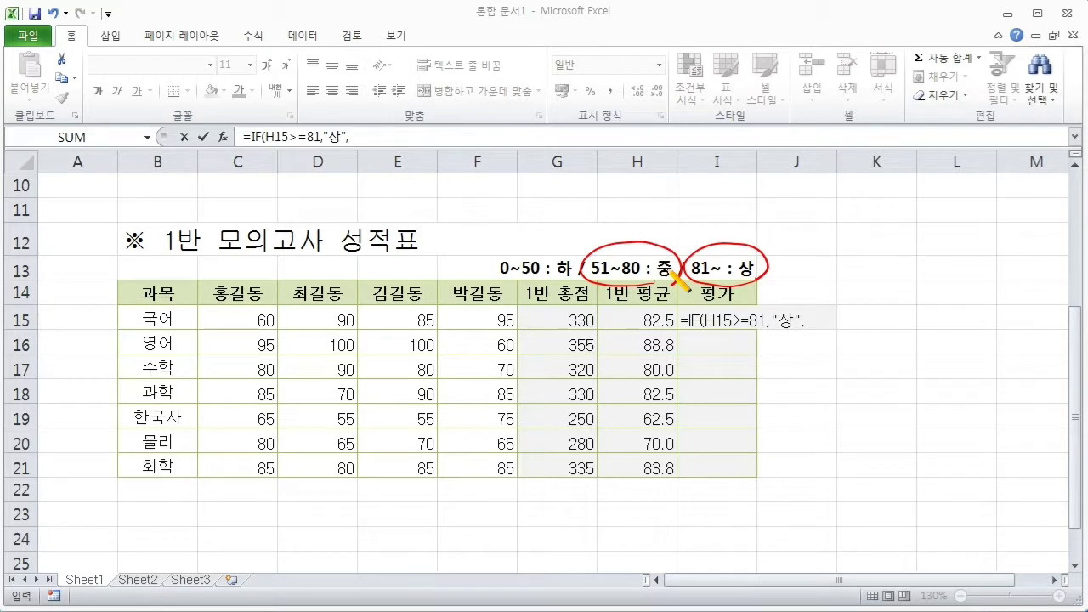
{"action": "mouse_move", "coordinate": [559, 286]}
{"action": "left_mouse_down"}
{"action": "mouse_move", "coordinate": [510, 245]}
{"action": "mouse_move", "coordinate": [571, 285]}
{"action": "left_mouse_up"}
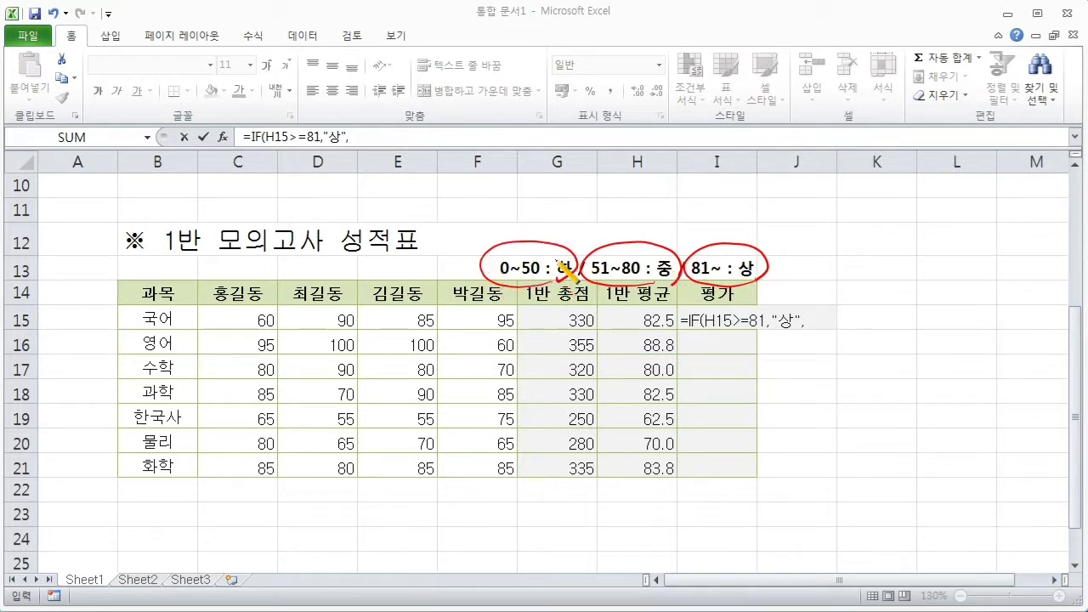
{"action": "key", "text": "Escape"}
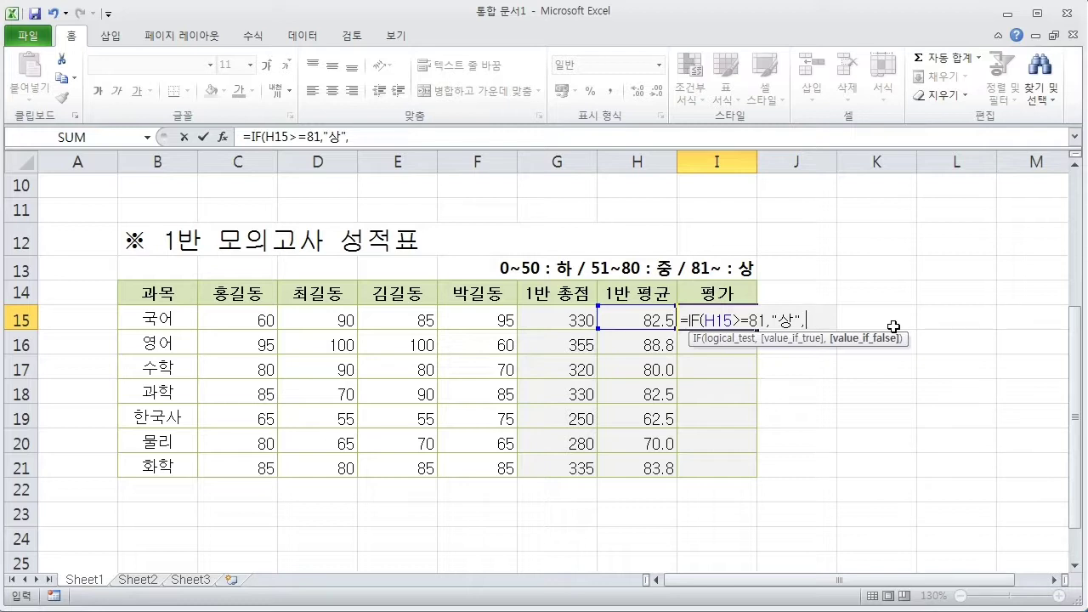
Add a nested IF(H15>=51,"중" as the false value of the 국어 grade formula in I15, referring to the average in H15.
{"action": "type", "text": "IF("}
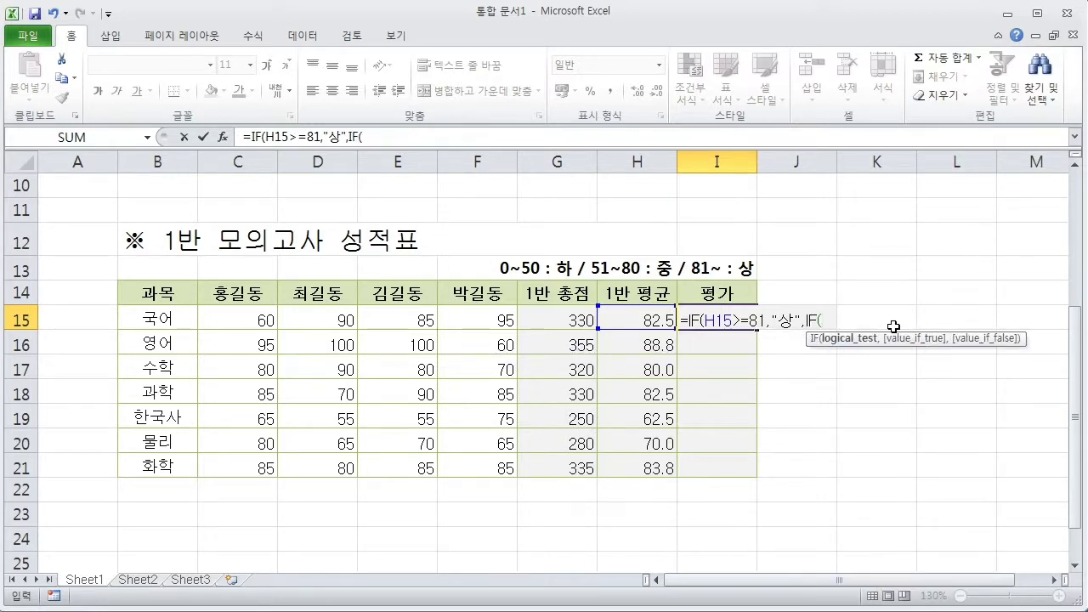
{"action": "left_click", "coordinate": [635, 317]}
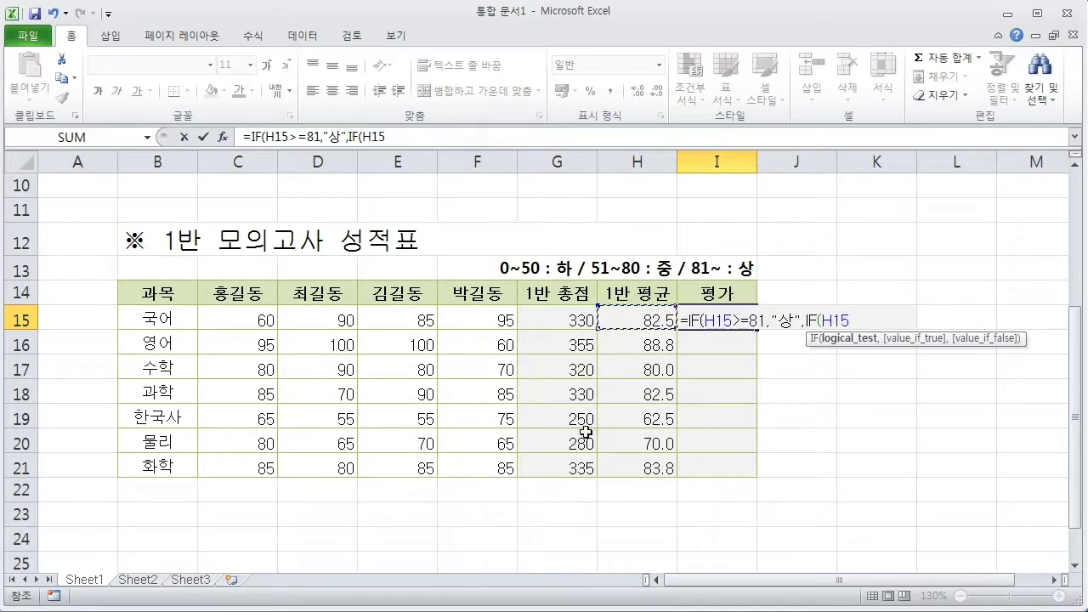
{"action": "type", "text": ">=51"}
{"action": "type", "text": ",\"중"}
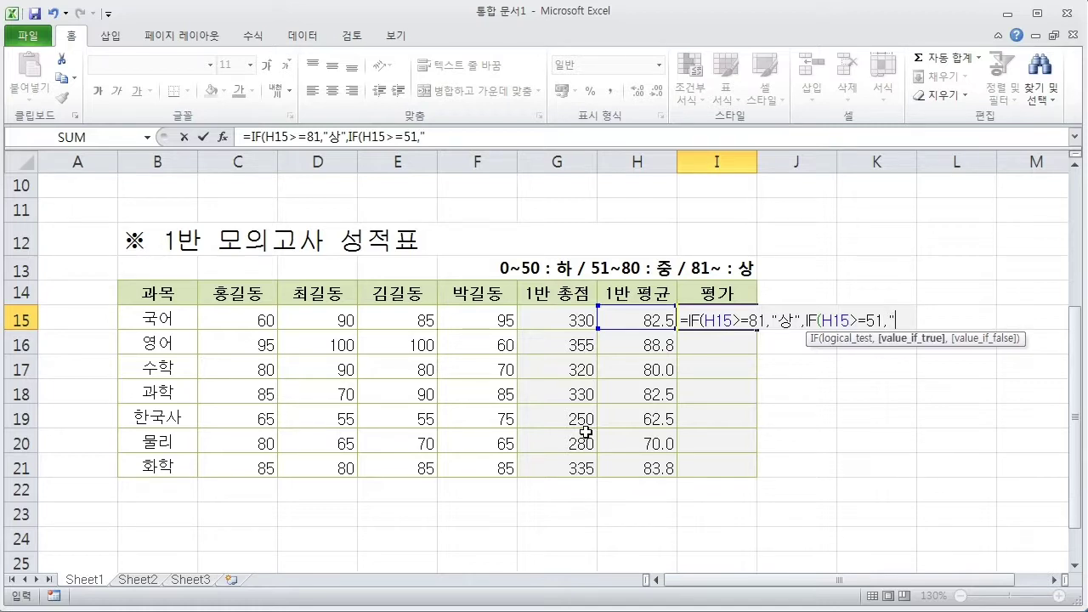
{"action": "type", "text": "\""}
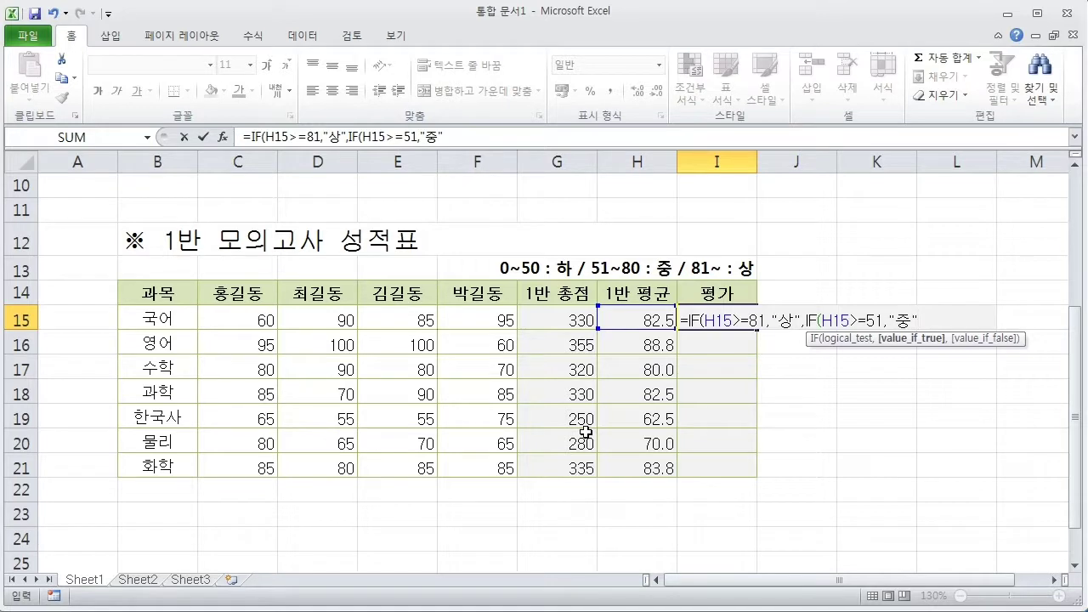
Complete the I15 formula with "하" as the remaining result and two closing brackets, and enter it while keeping the cell selected.
{"action": "type", "text": ",하"}
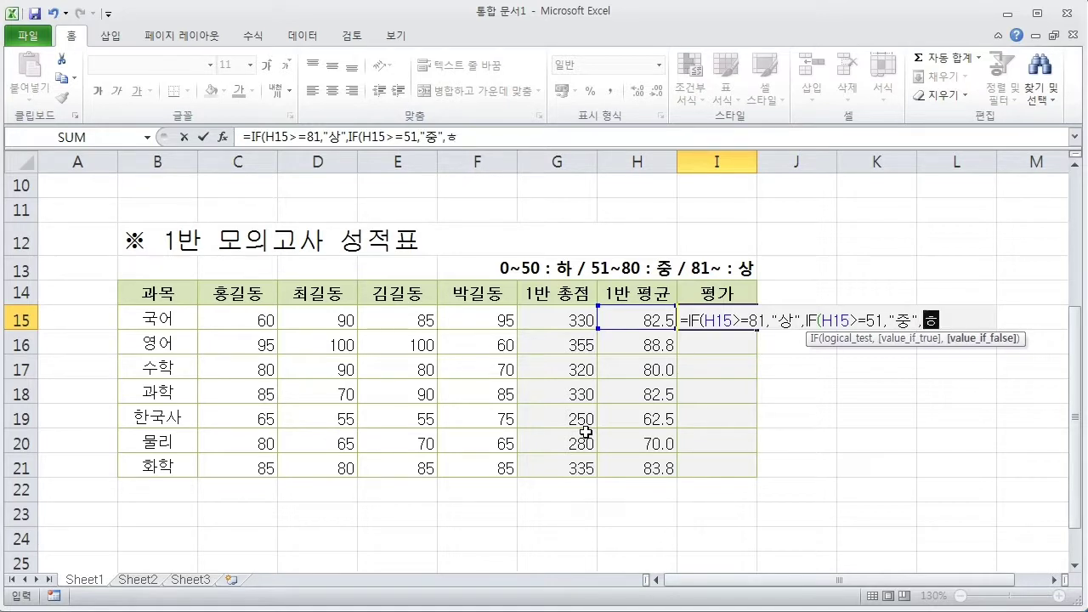
{"action": "key", "text": "BackSpace"}
{"action": "key", "text": "BackSpace"}
{"action": "type", "text": "\"하\"))"}
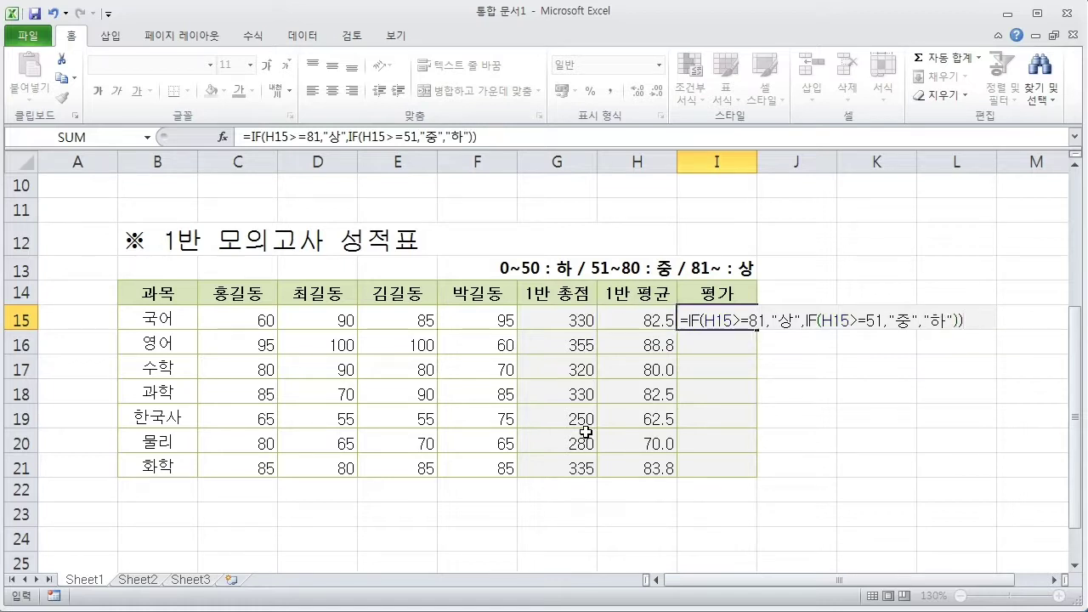
{"action": "key", "text": "ctrl+Return"}
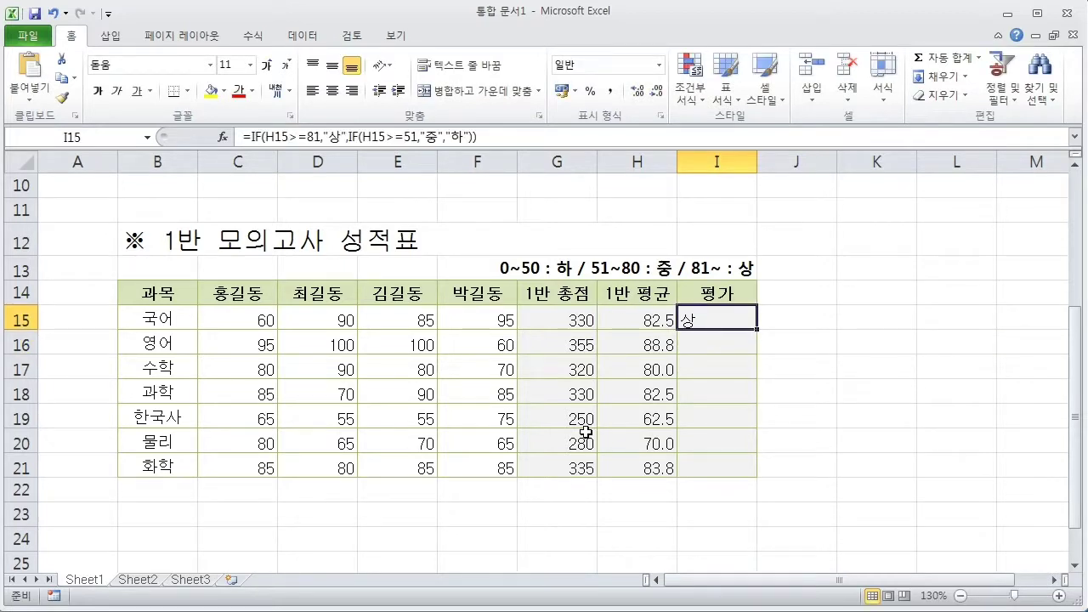
Fill the grade formula from I15 down to I21 and centre the grades horizontally.
{"action": "double_click", "coordinate": [756, 329]}
{"action": "left_click_drag", "start_coordinate": [729, 323], "coordinate": [719, 460]}
{"action": "left_click", "coordinate": [337, 92]}
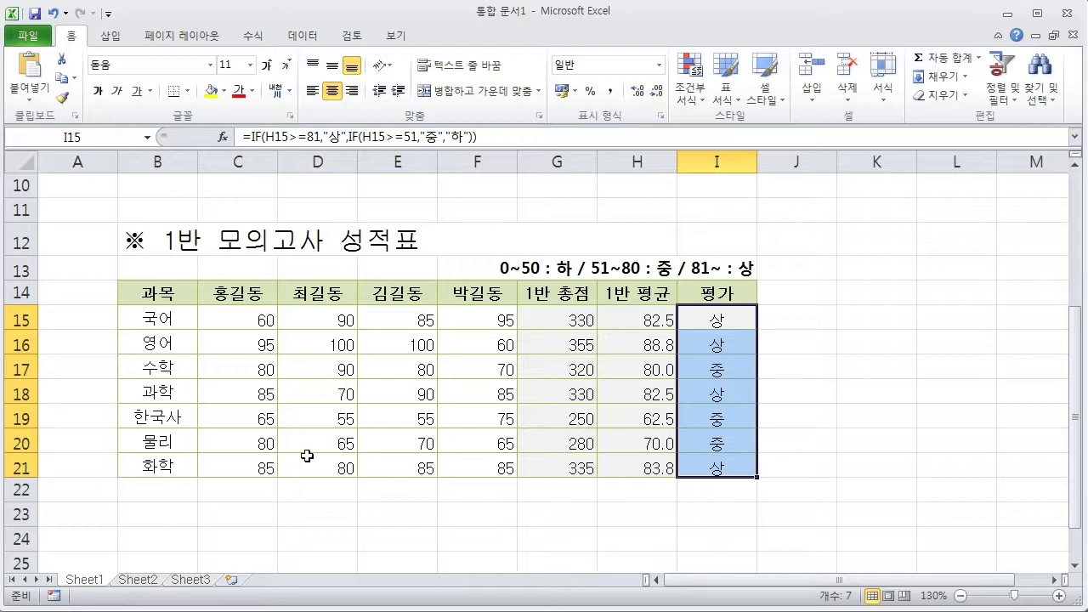
Set the 한국사 score in F19 to 0 and check the row's total, average and grade.
{"action": "left_click", "coordinate": [498, 416]}
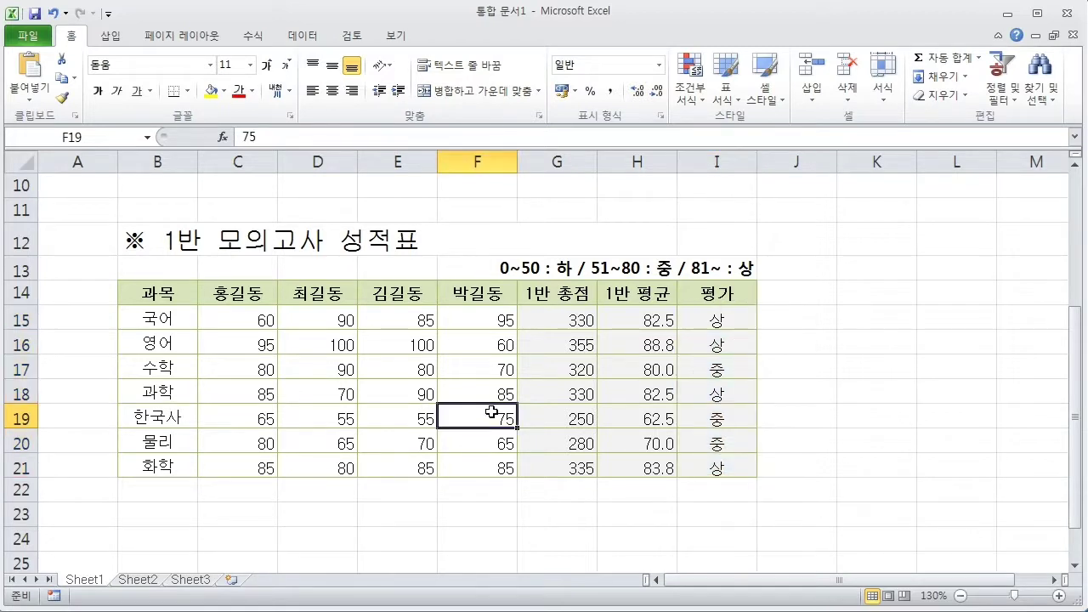
{"action": "type", "text": "0"}
{"action": "key", "text": "Up"}
{"action": "key", "text": "Right"}
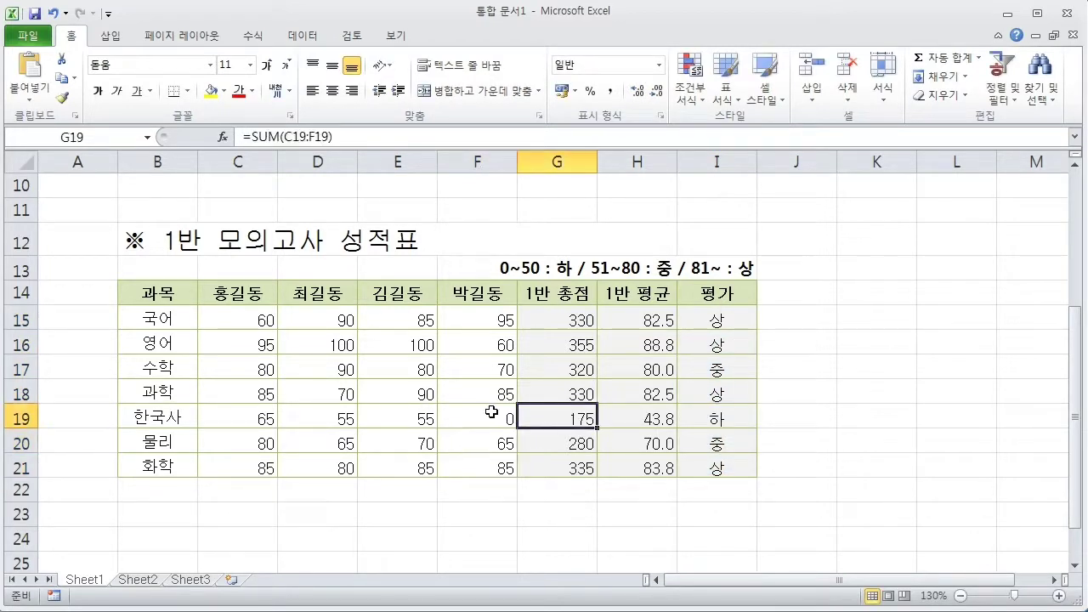
{"action": "key", "text": "Right"}
{"action": "key", "text": "Right"}
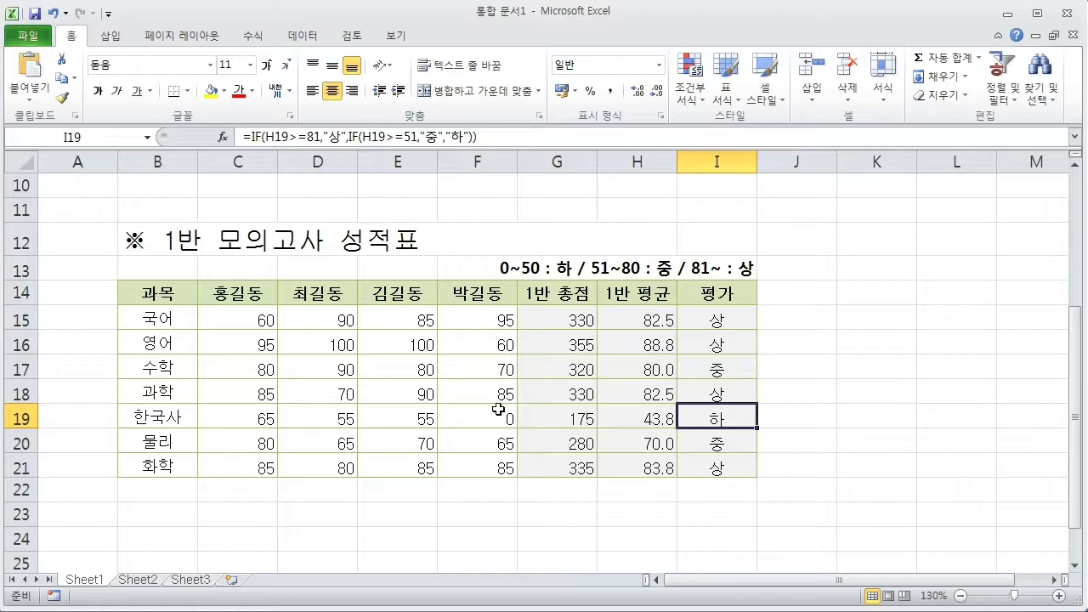
Review the 국어 total, average and grade cells, and compare the entered scores in C15:F21 with the calculated range G15:I21.
{"action": "left_click", "coordinate": [590, 323]}
{"action": "left_click", "coordinate": [629, 321]}
{"action": "left_click", "coordinate": [747, 318]}
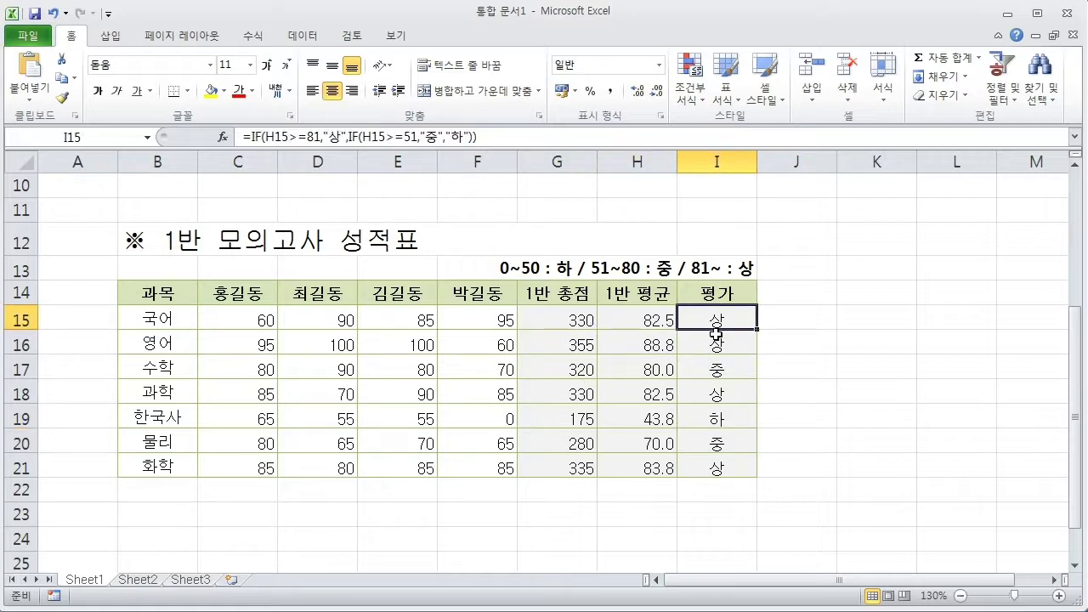
{"action": "left_click_drag", "start_coordinate": [575, 323], "coordinate": [693, 459]}
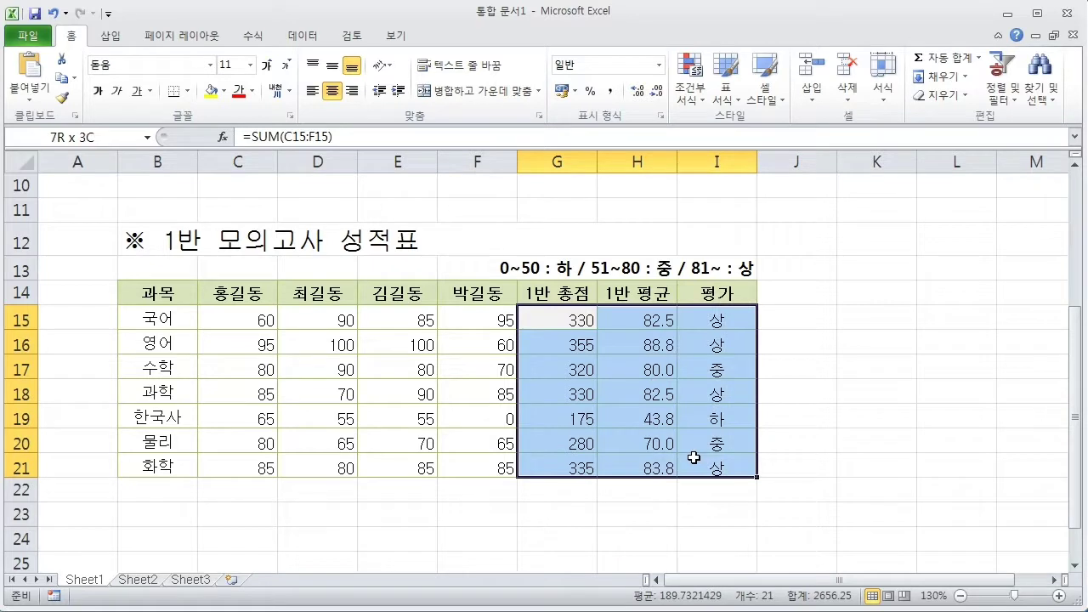
{"action": "left_click_drag", "start_coordinate": [222, 323], "coordinate": [446, 454]}
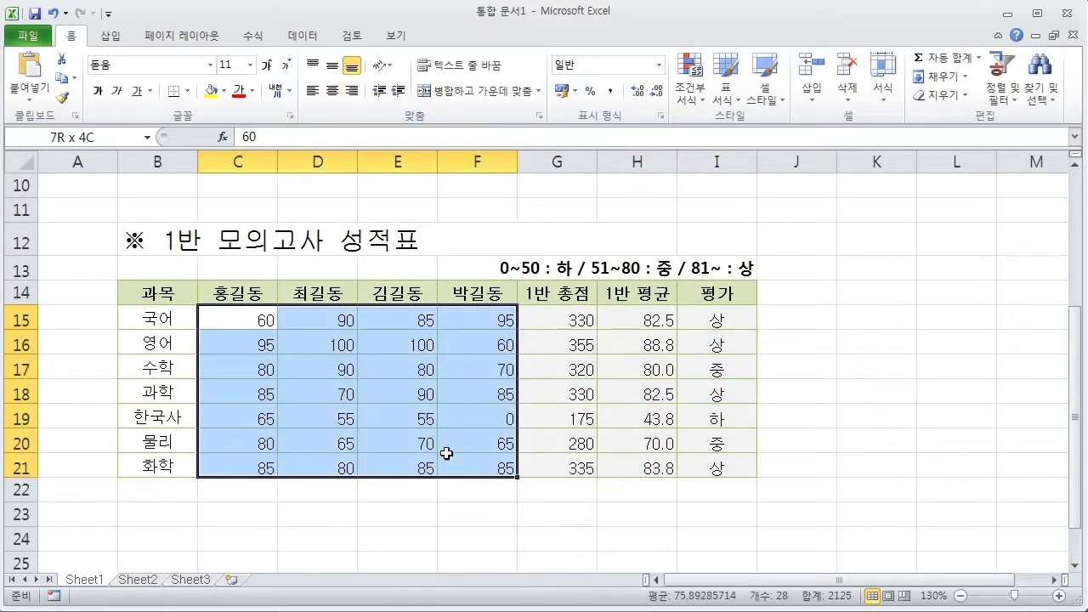
{"action": "left_click_drag", "start_coordinate": [563, 321], "coordinate": [695, 454]}
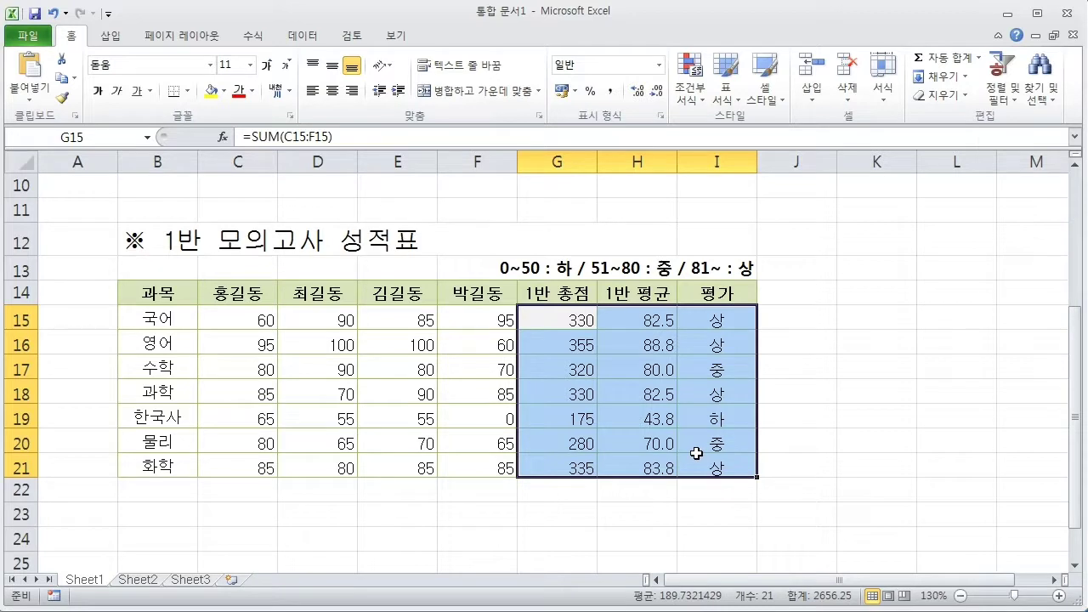